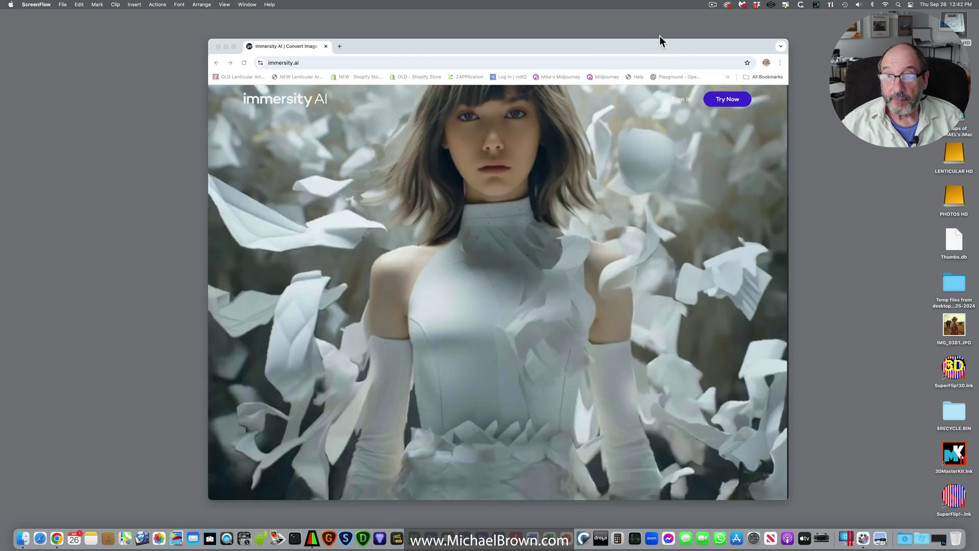
# Bring the browser forward and enter immersity.ai through Sign Up to reach the upload page
pyautogui.click(661, 45)
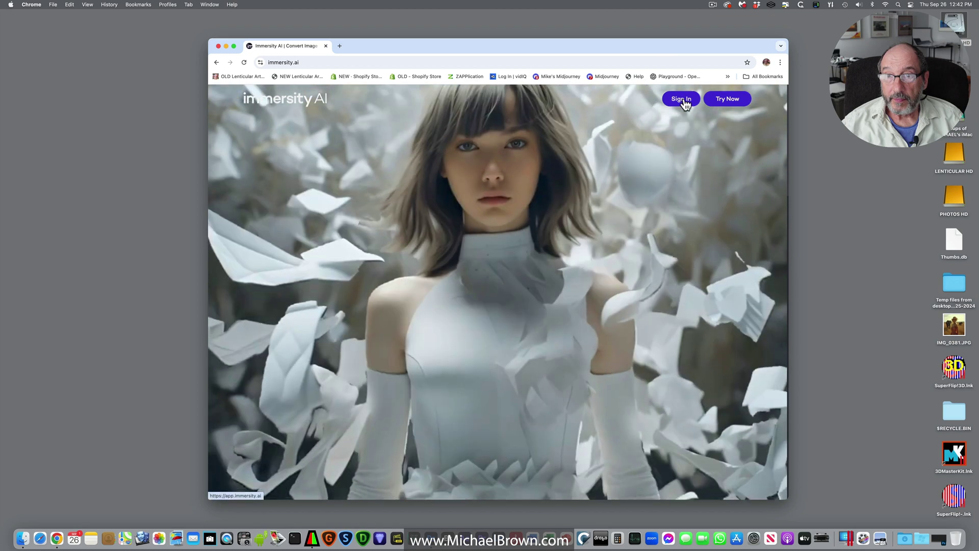
pyautogui.click(684, 100)
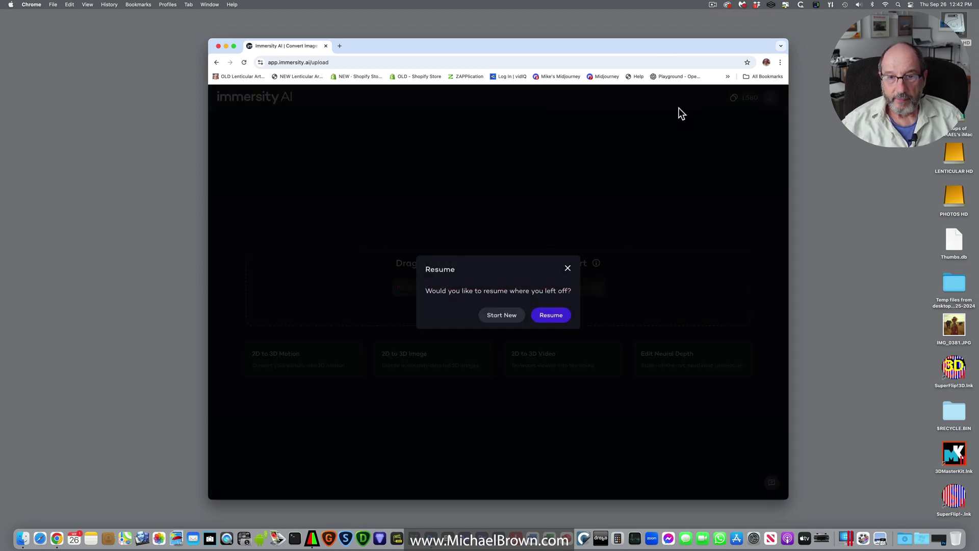
# Choose Start New, then drag IMG_0381.JPG from the desktop into the upload zone
pyautogui.click(520, 317)
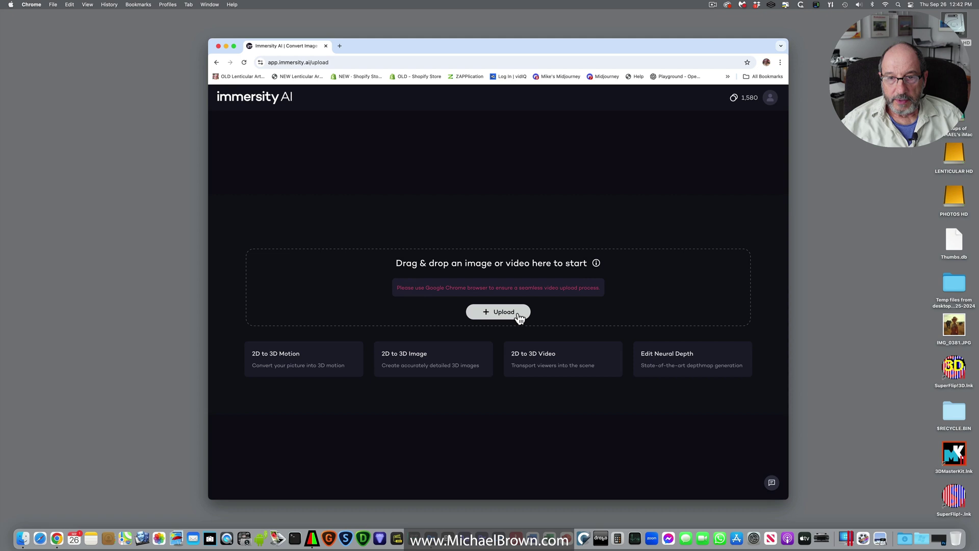
pyautogui.moveTo(957, 328); pyautogui.dragTo(565, 278)
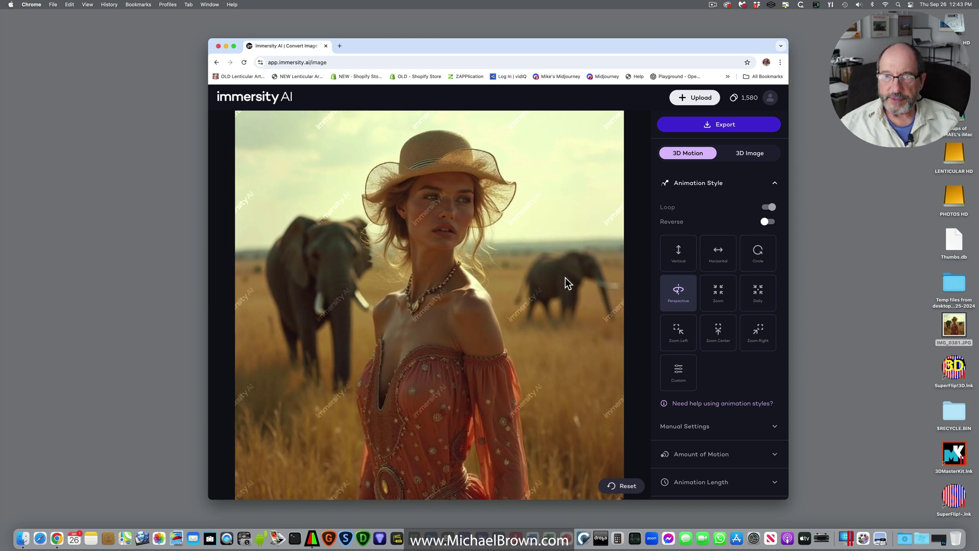
# Choose Horizontal animation style, turn Loop off, set Amount of Motion to about 82%, and expand Animation Length
pyautogui.click(718, 254)
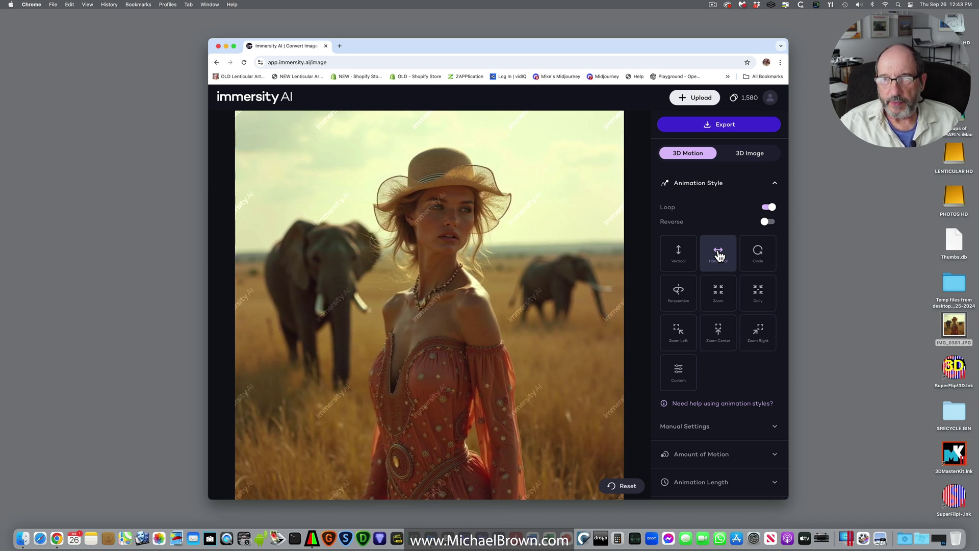
pyautogui.click(767, 209)
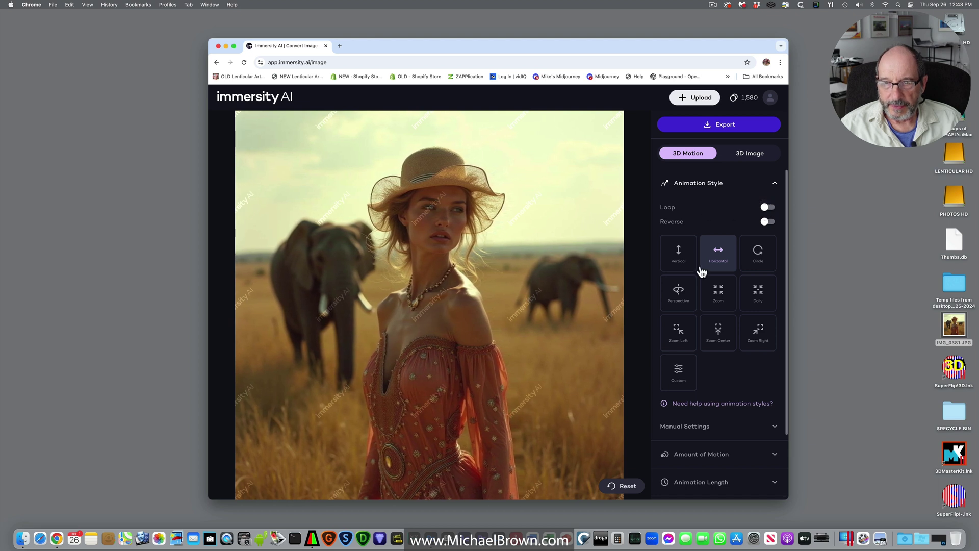
pyautogui.scroll(-3, 709, 286)
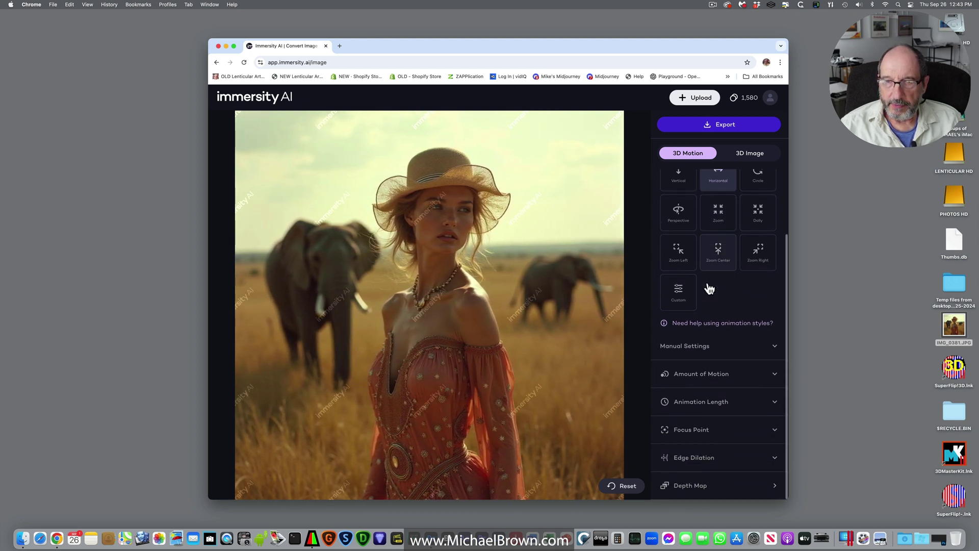
pyautogui.click(776, 376)
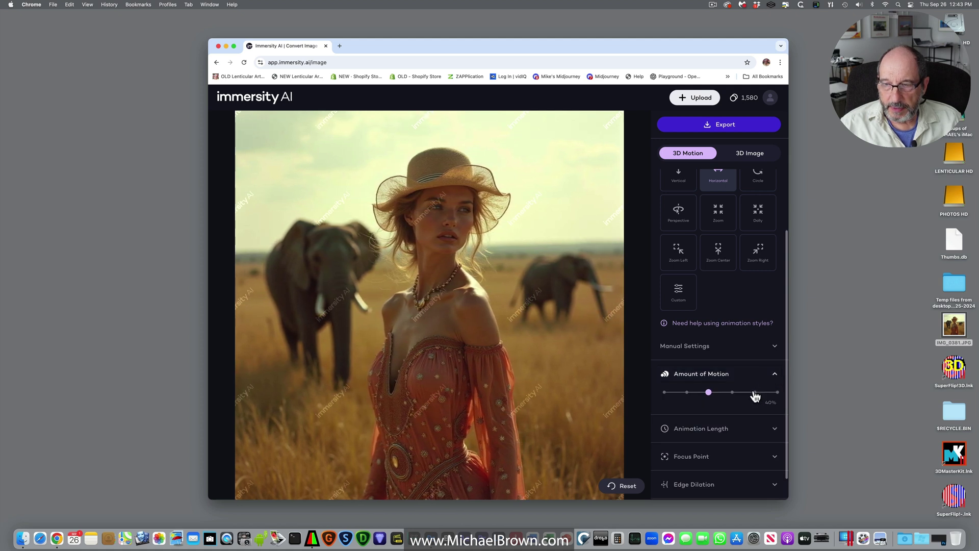
pyautogui.click(754, 392)
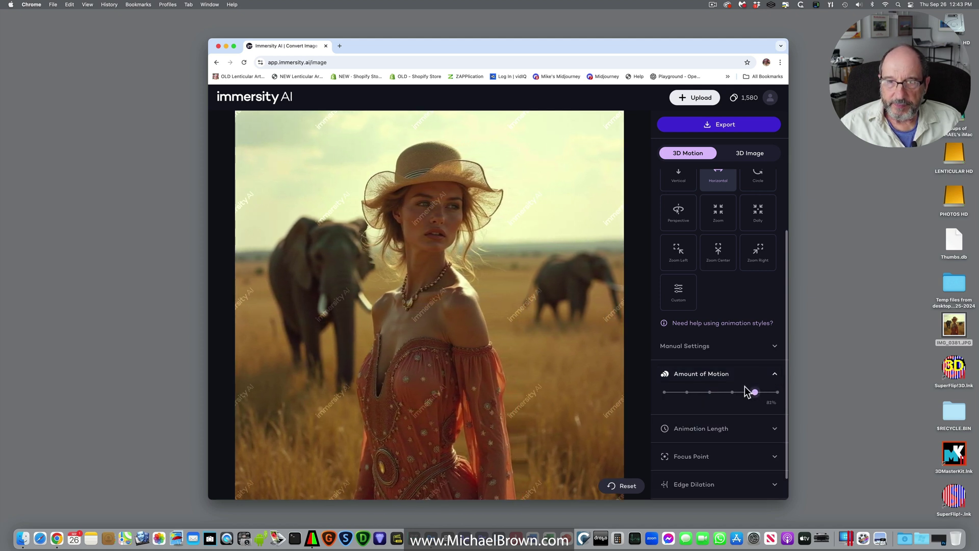
pyautogui.scroll(-1, 743, 386)
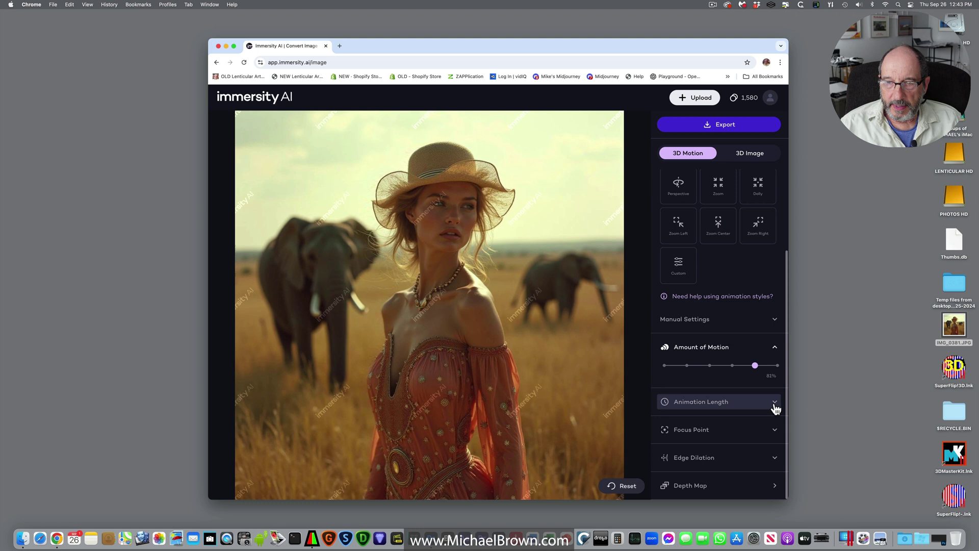
pyautogui.click(775, 403)
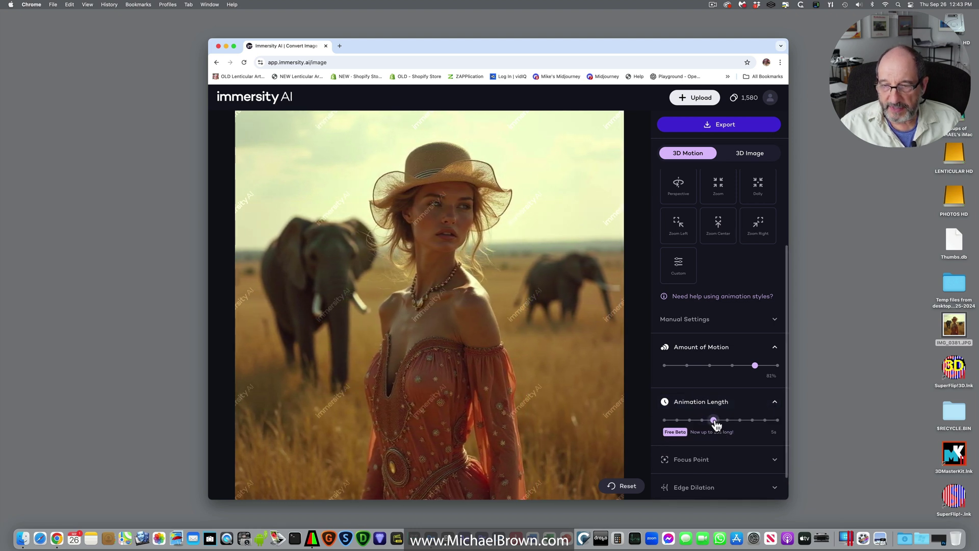
pyautogui.scroll(-2, 714, 428)
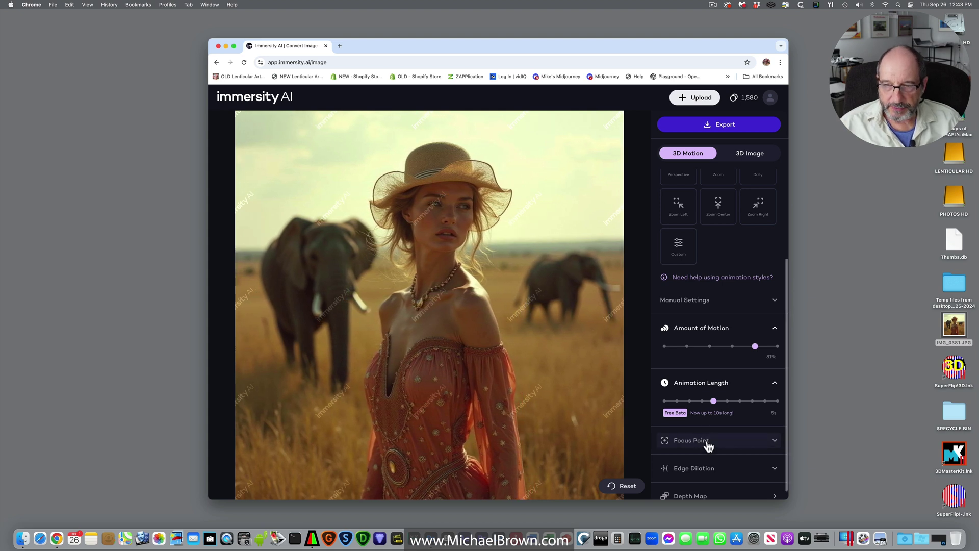
# Expand Focus Point and place the focus point on the woman's face in the preview
pyautogui.click(708, 442)
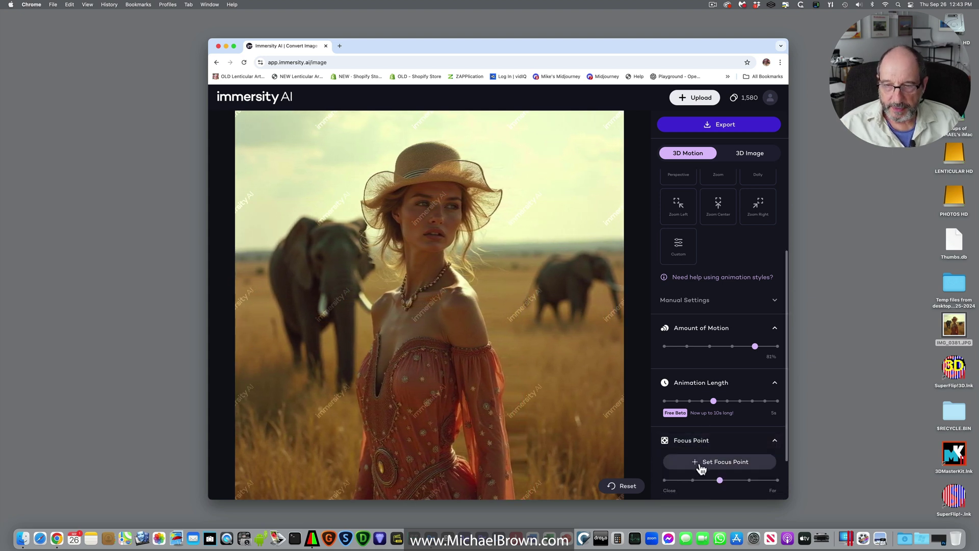
pyautogui.click(702, 463)
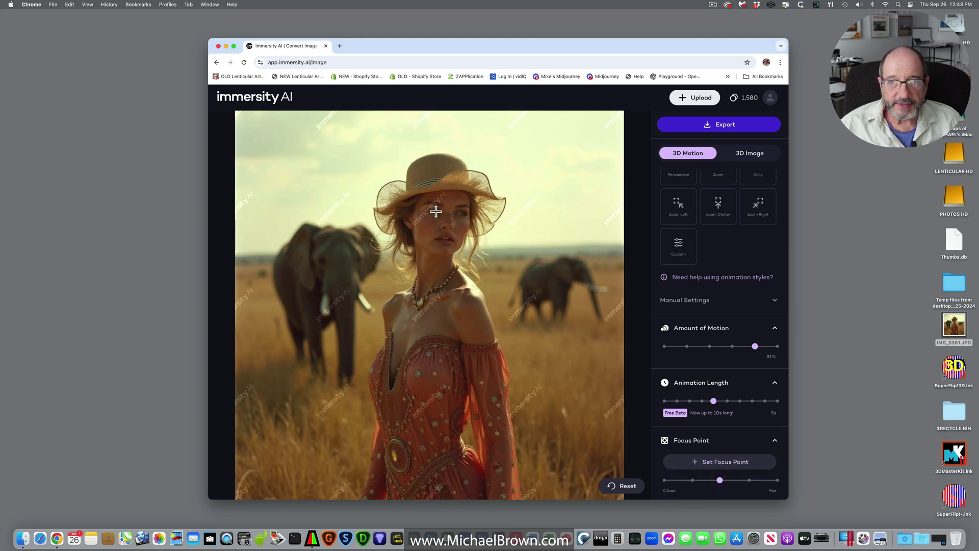
pyautogui.click(436, 211)
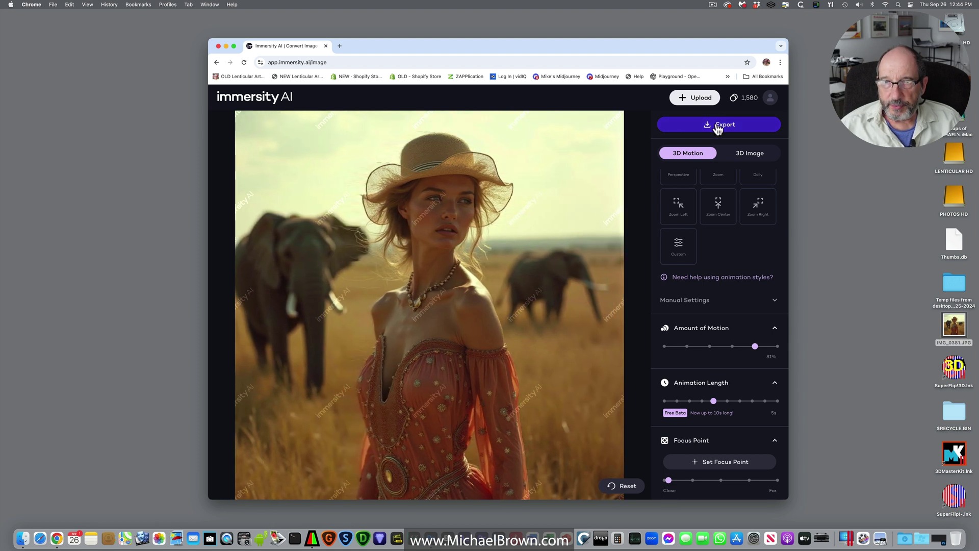
# Export as MP4 3D Motion at Premium 1024x1024 and 30 FPS, then download IMG_0381_animation.mp4
pyautogui.click(718, 125)
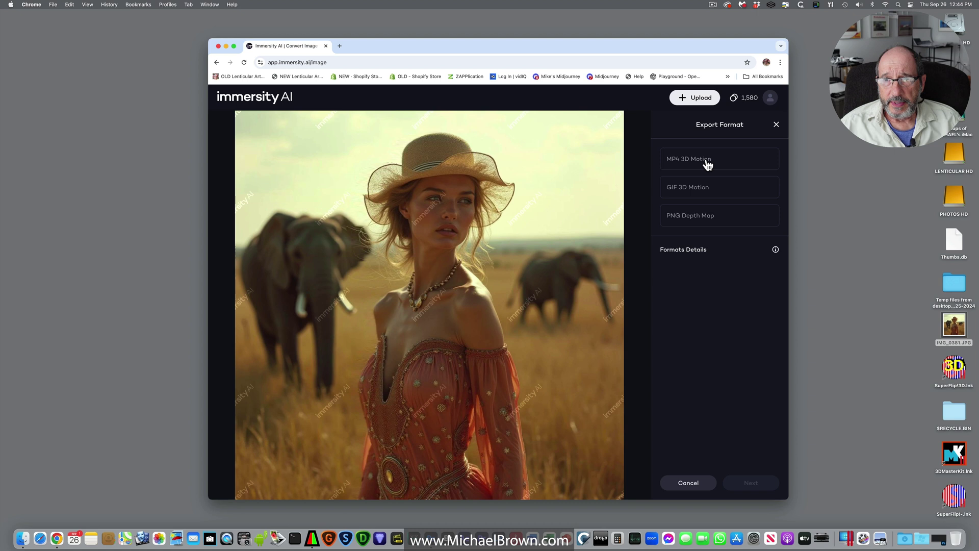
pyautogui.click(708, 164)
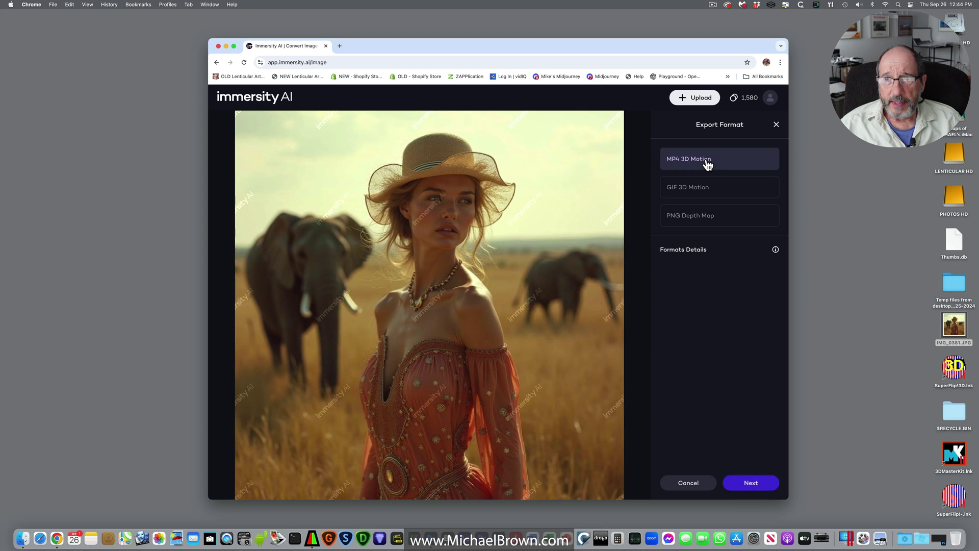
pyautogui.click(757, 484)
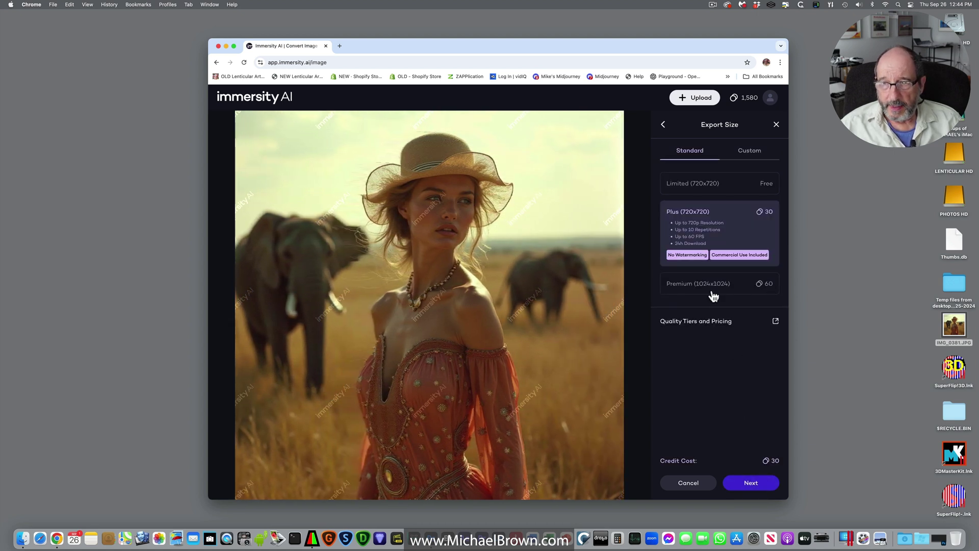
pyautogui.click(713, 286)
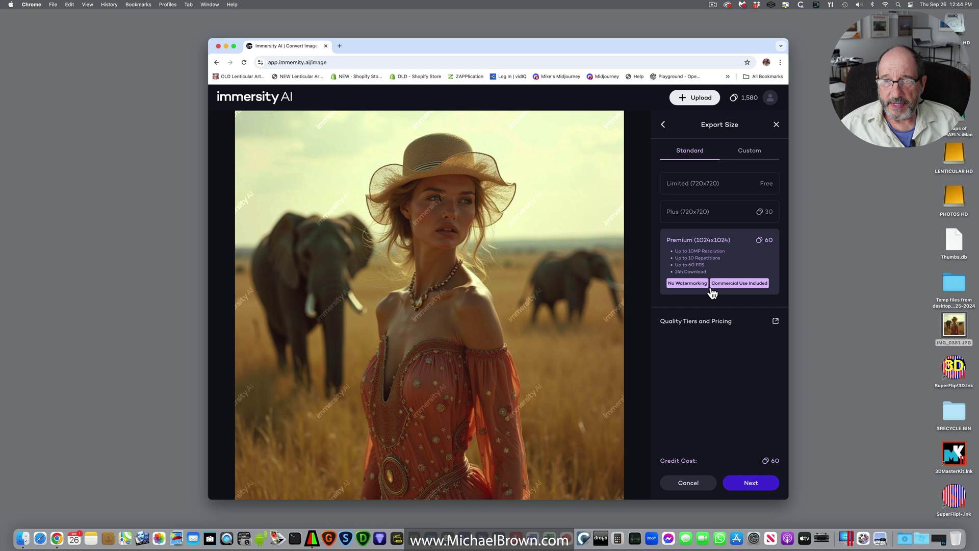
pyautogui.click(743, 486)
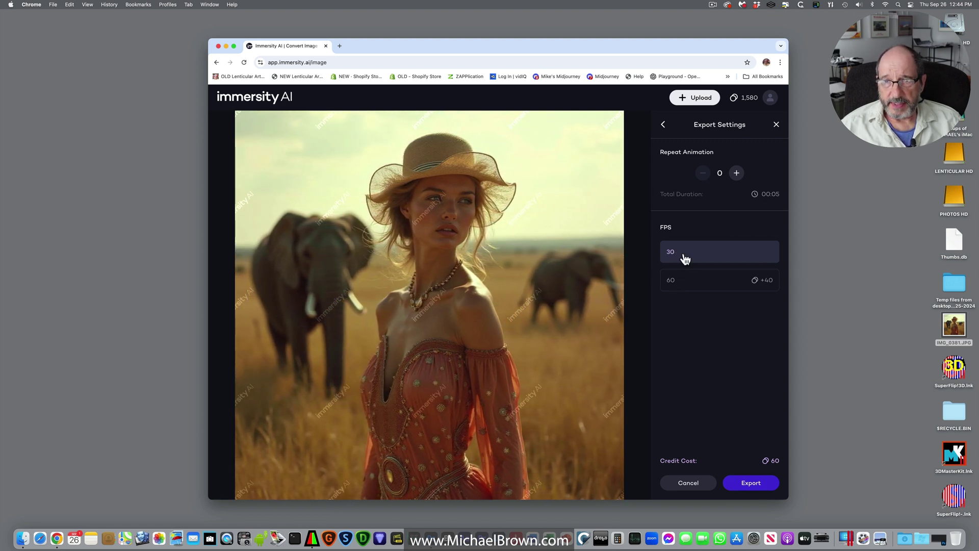
pyautogui.click(751, 485)
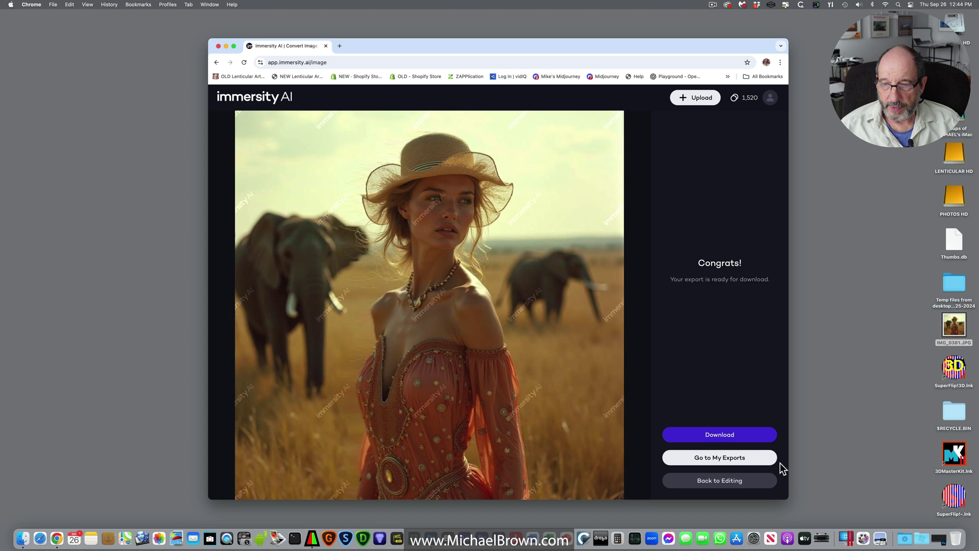
pyautogui.click(739, 441)
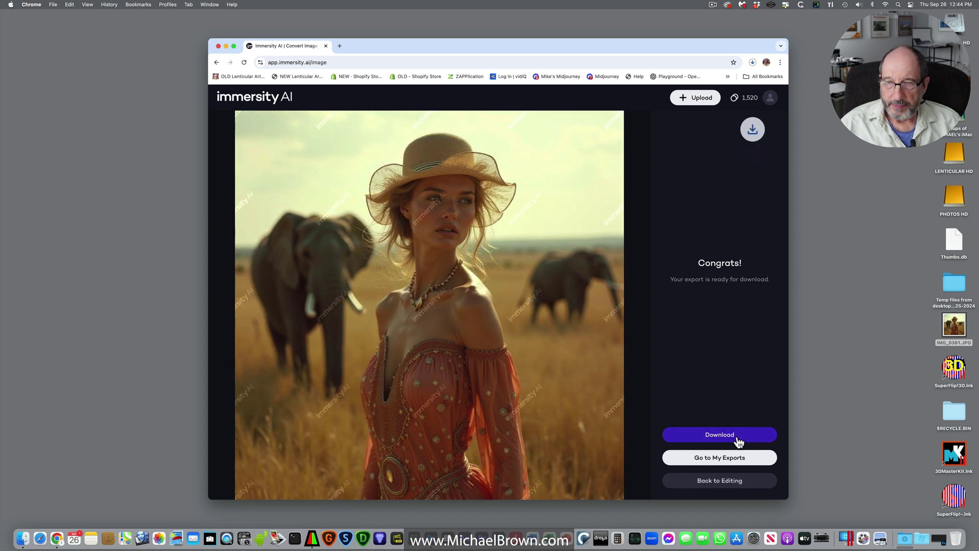
pyautogui.rightClick(912, 537)
# Open Downloads, drag IMG_0381_animation.mp4 onto the desktop, close Finder windows and minimize the browser
pyautogui.click(905, 514)
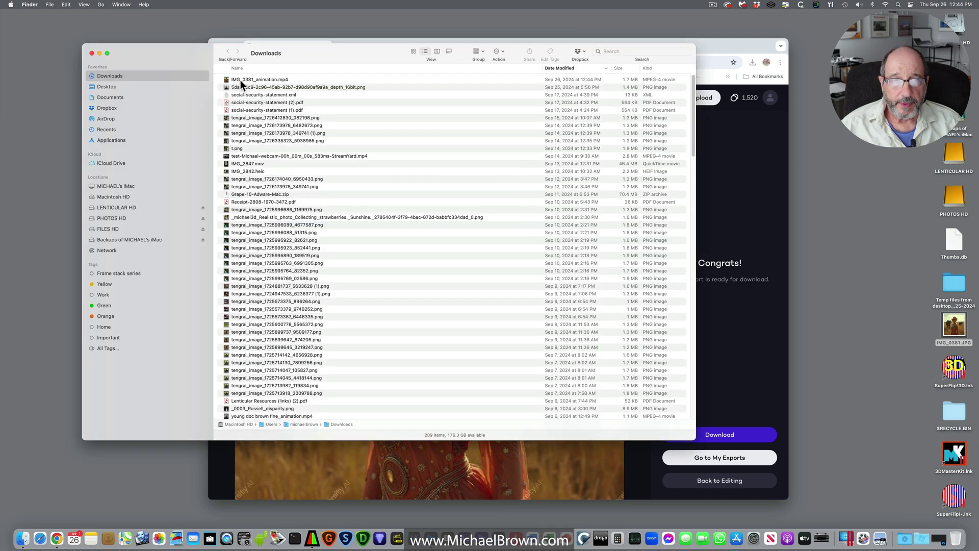
pyautogui.click(233, 80)
pyautogui.moveTo(227, 79); pyautogui.dragTo(854, 200)
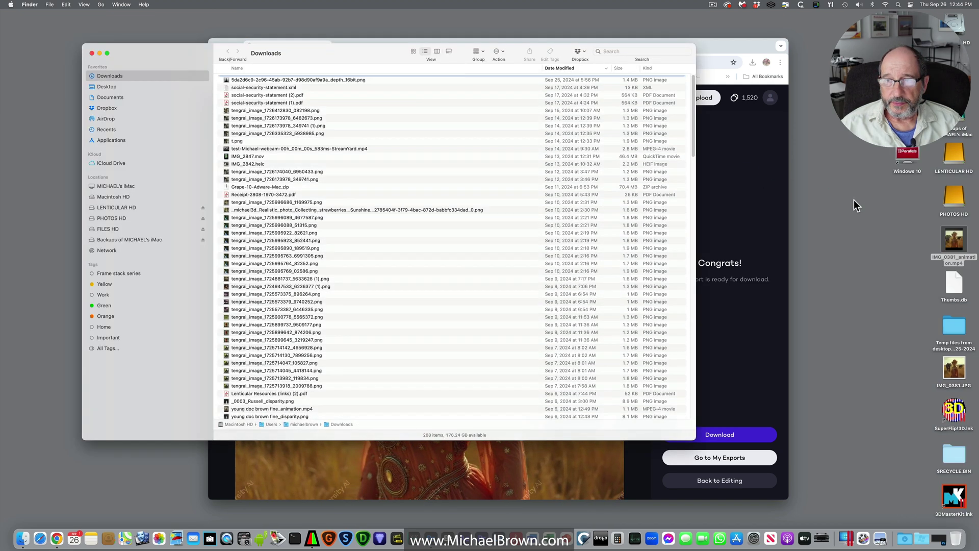
pyautogui.click(92, 53)
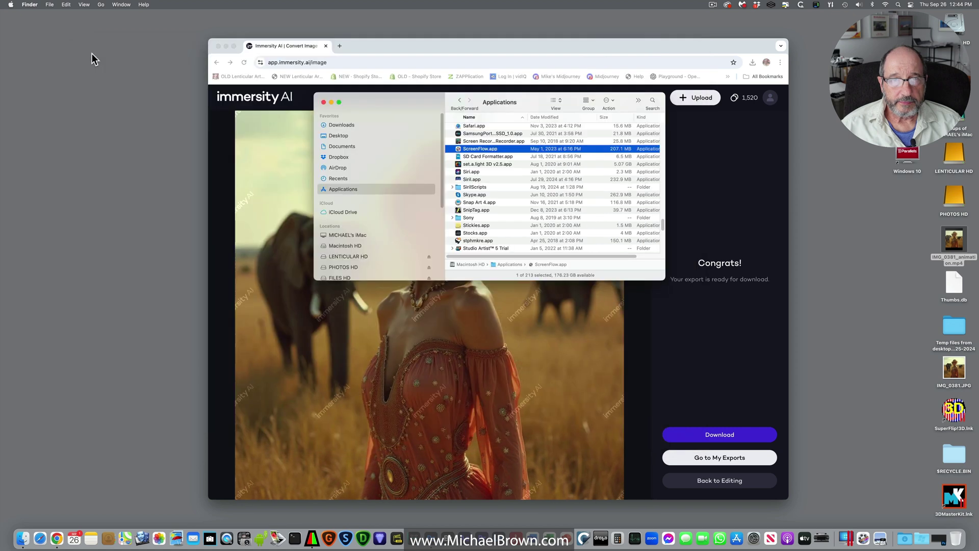
pyautogui.click(323, 102)
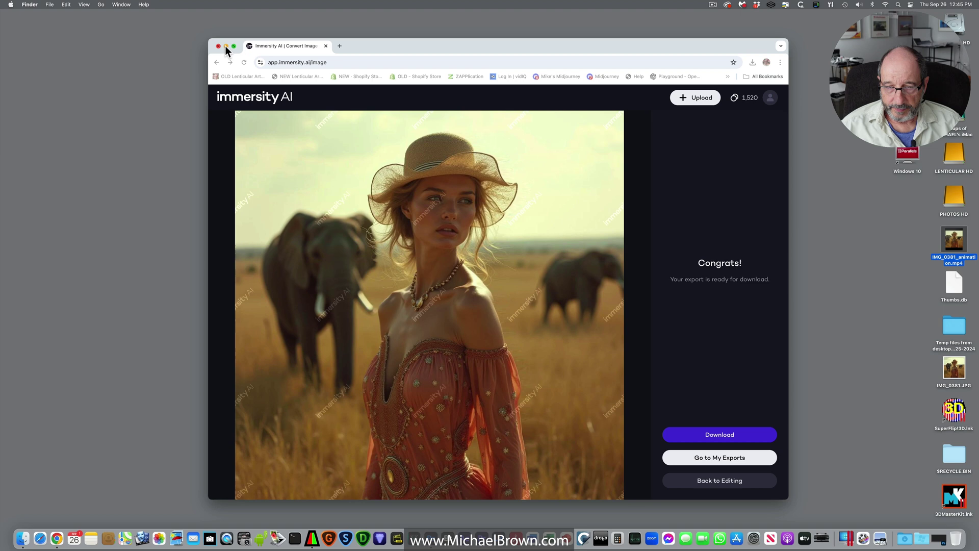
pyautogui.click(226, 46)
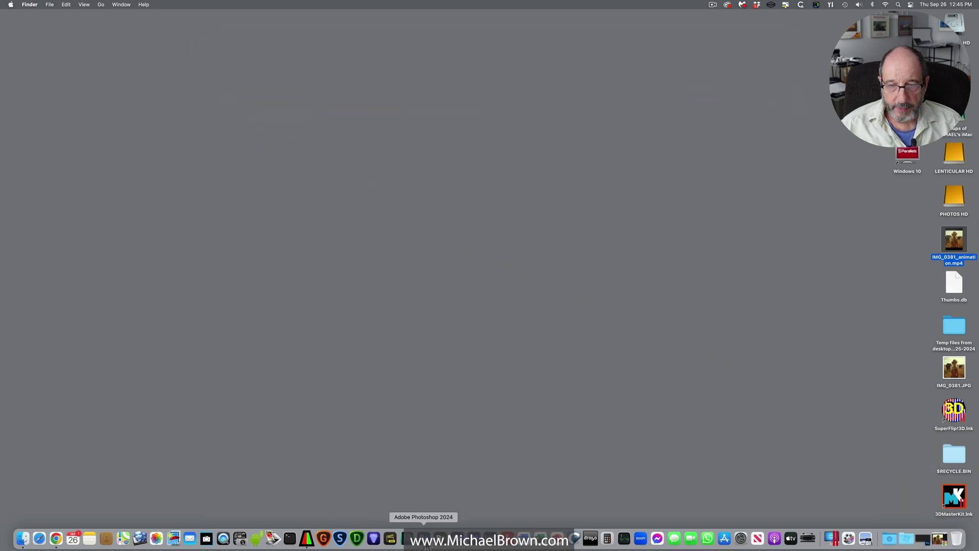
# Launch Photoshop and import the Desktop's IMG_0381_animation.mp4 via Video Frames to Layers
pyautogui.click(414, 537)
pyautogui.moveTo(167, 65); pyautogui.dragTo(84, 18)
pyautogui.click(75, 6)
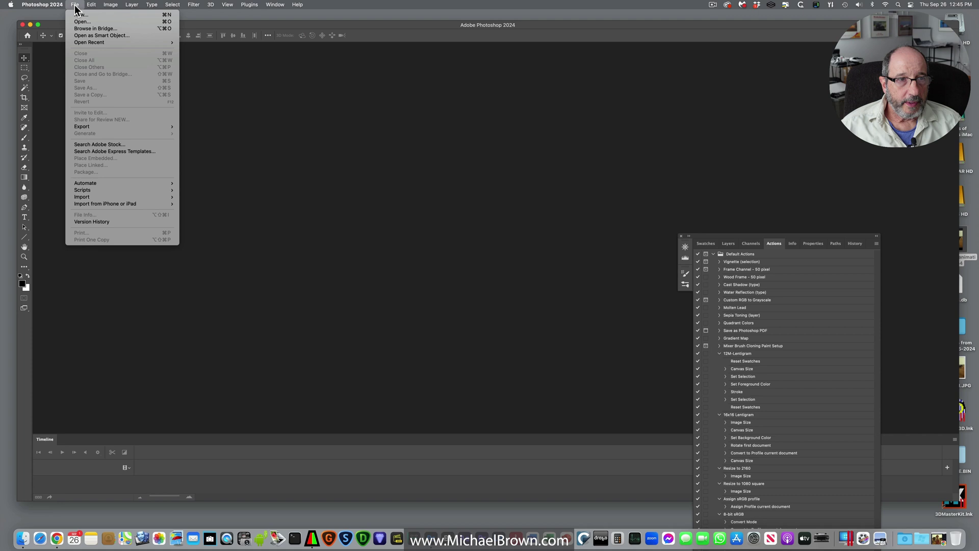
pyautogui.moveTo(98, 198)
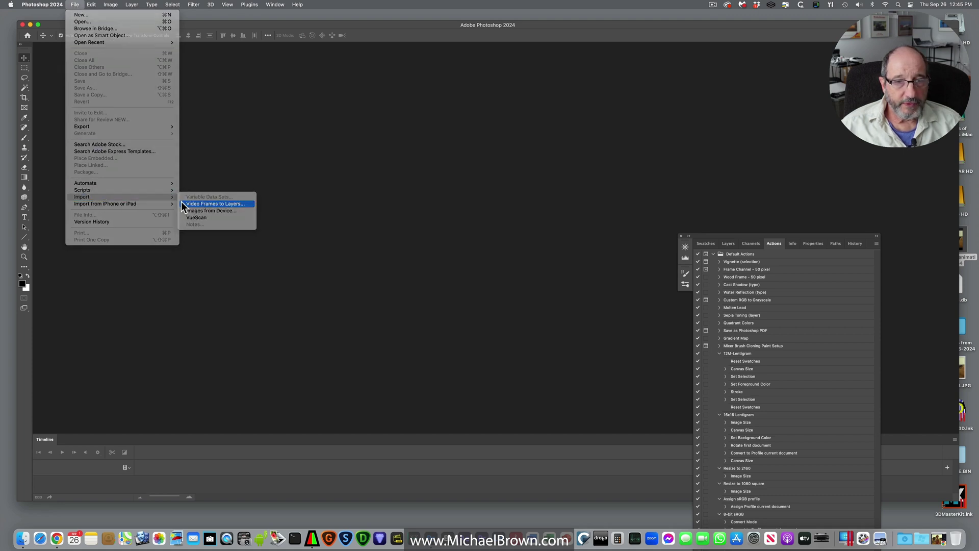
pyautogui.click(204, 203)
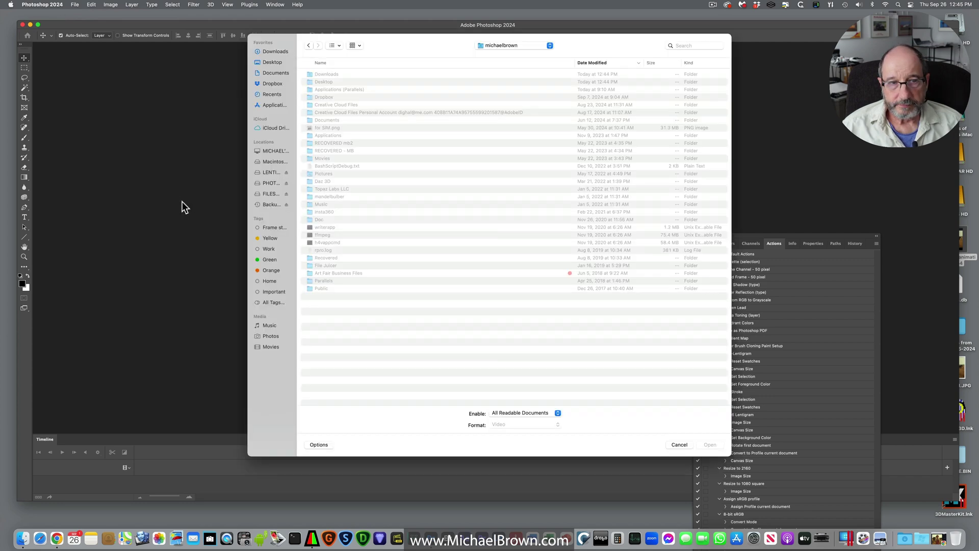
pyautogui.doubleClick(335, 82)
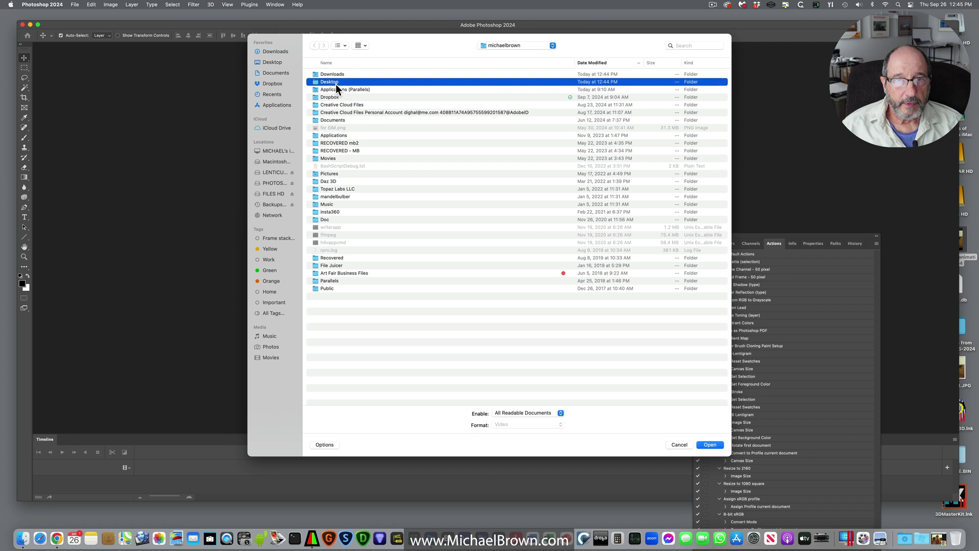
pyautogui.doubleClick(343, 74)
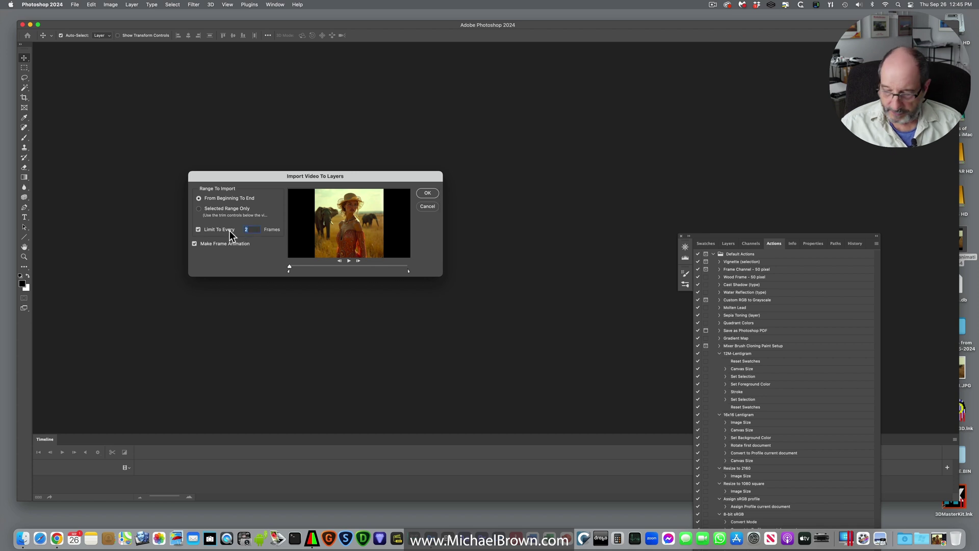
pyautogui.click(427, 193)
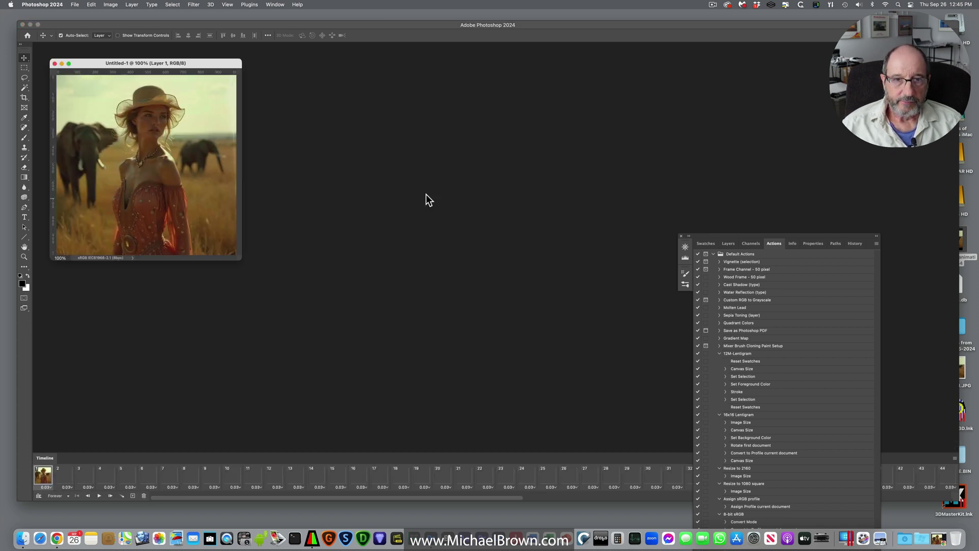
# Rearrange the document window and panels, and show the Layers panel with the imported frames
pyautogui.moveTo(215, 49); pyautogui.dragTo(218, 50)
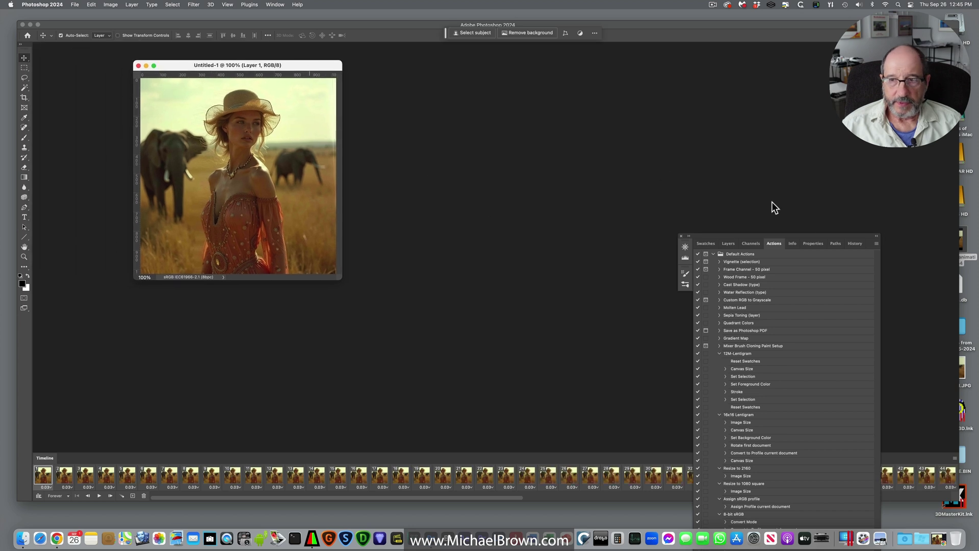
pyautogui.moveTo(797, 233); pyautogui.dragTo(779, 95)
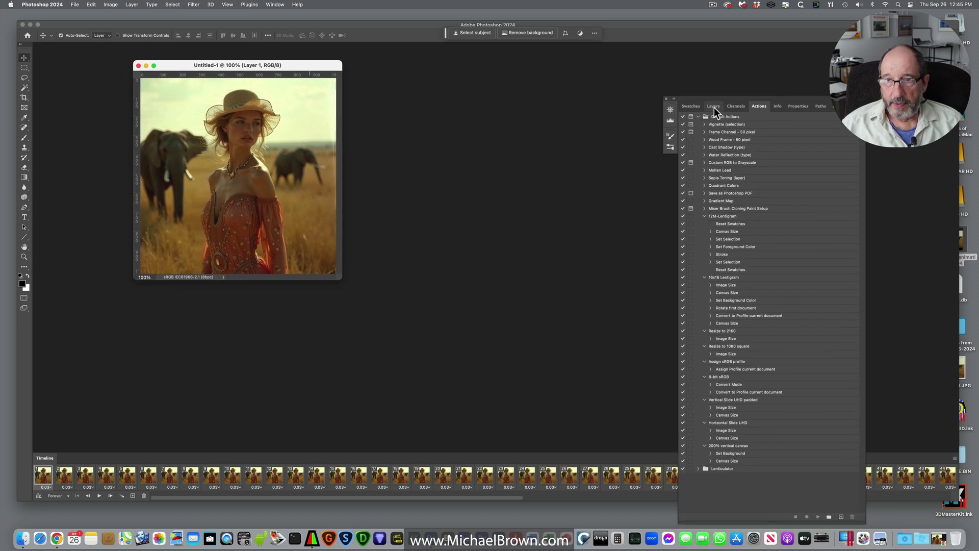
pyautogui.click(714, 107)
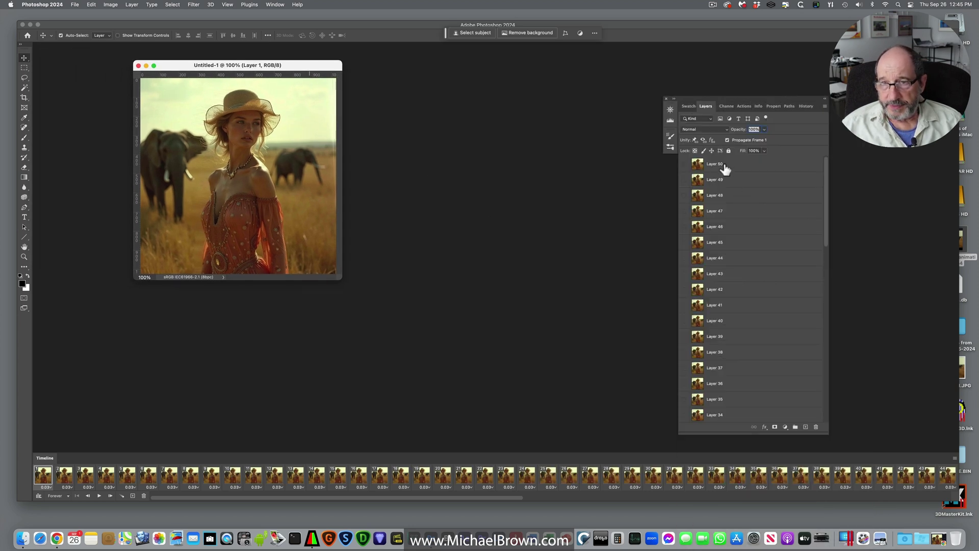
pyautogui.scroll(-10, 730, 174)
pyautogui.scroll(10, 750, 376)
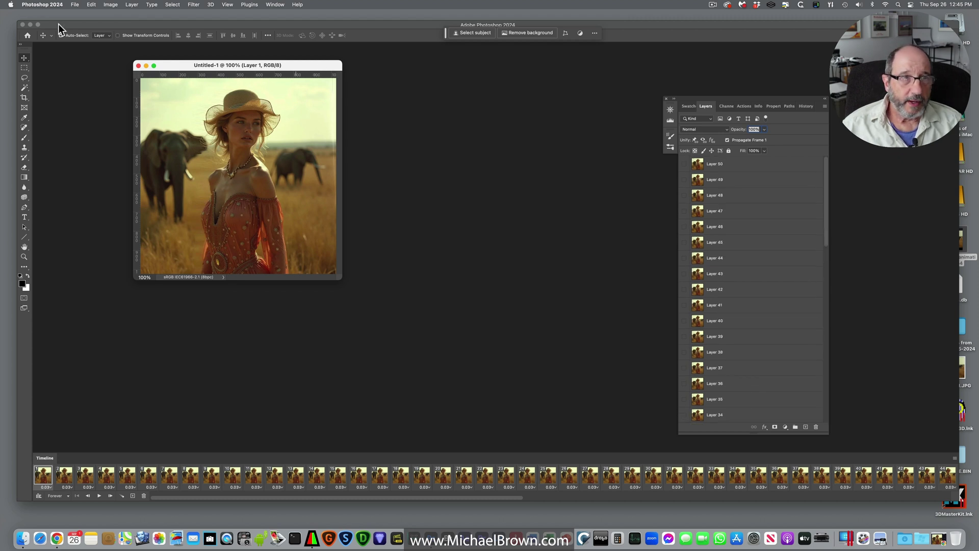
# In Export Layers to Files, set a new Desktop folder 'Frames to INTERLACE' as the destination
pyautogui.click(77, 5)
pyautogui.moveTo(89, 198)
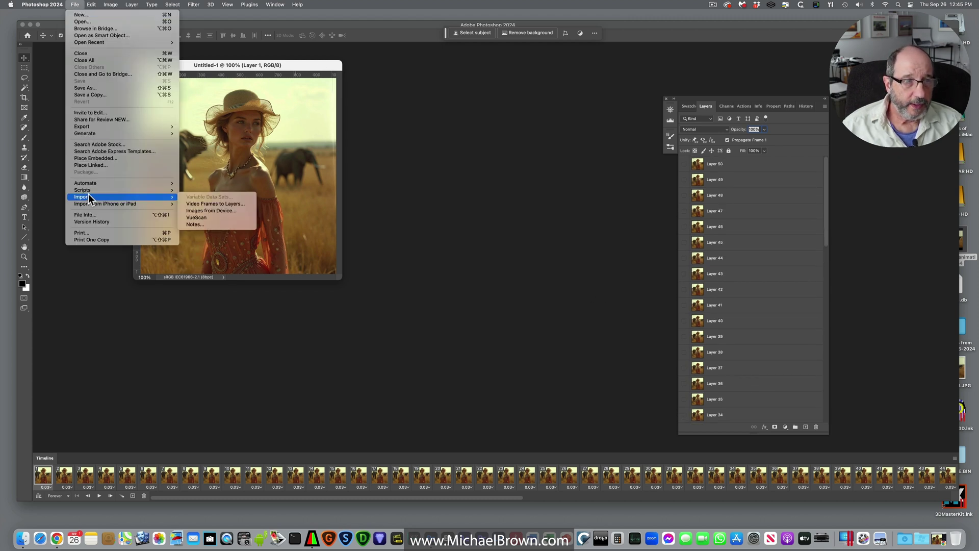
pyautogui.moveTo(90, 127)
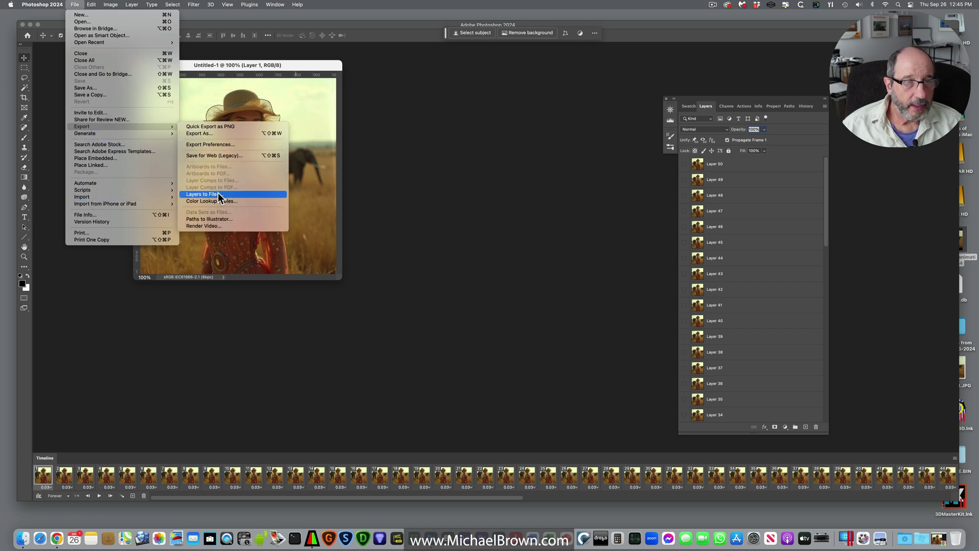
pyautogui.click(219, 194)
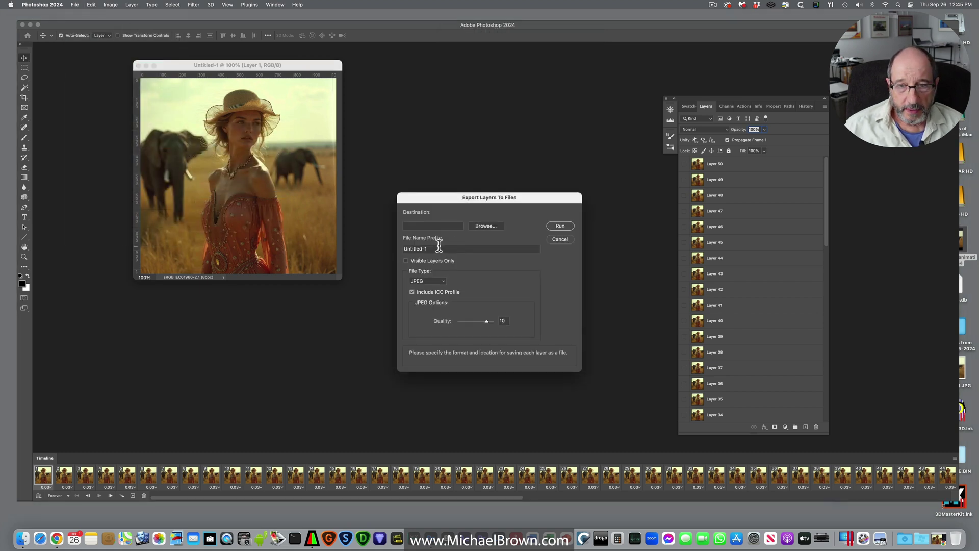
pyautogui.click(477, 227)
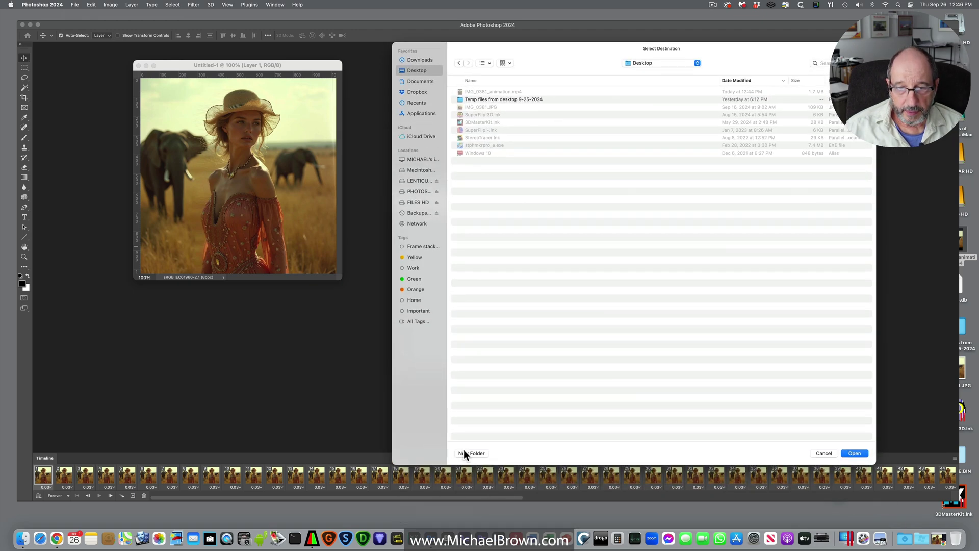
pyautogui.click(465, 452)
pyautogui.write('Frames to')
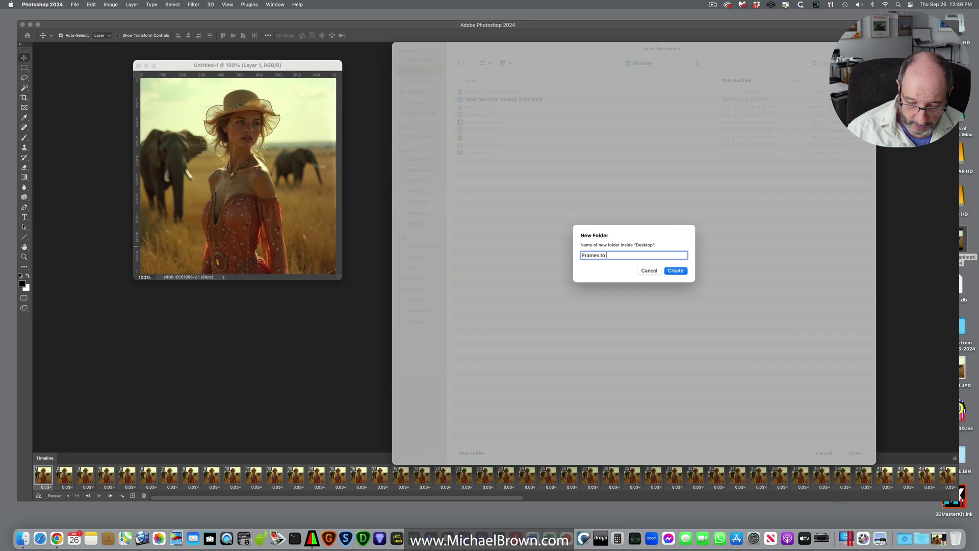
pyautogui.write(' INTERLACE')
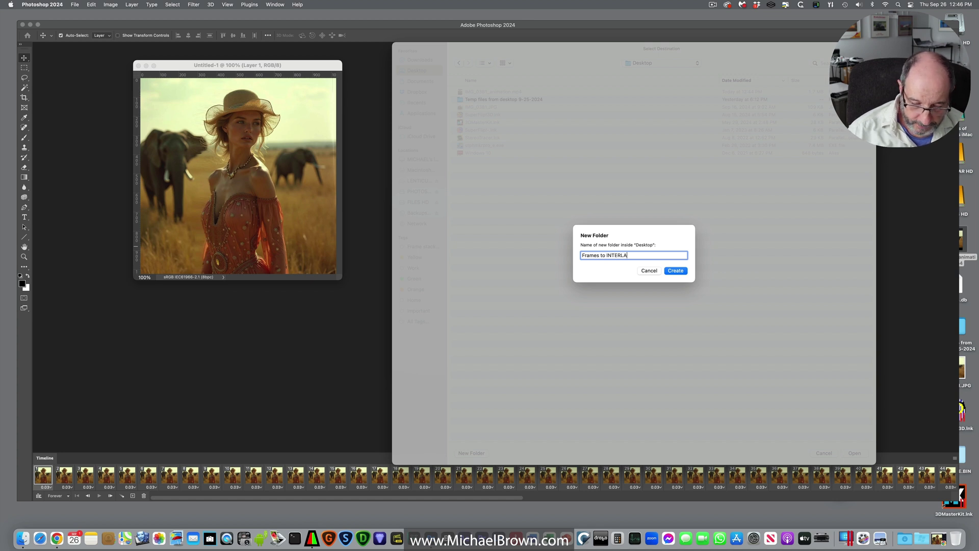
pyautogui.click(676, 271)
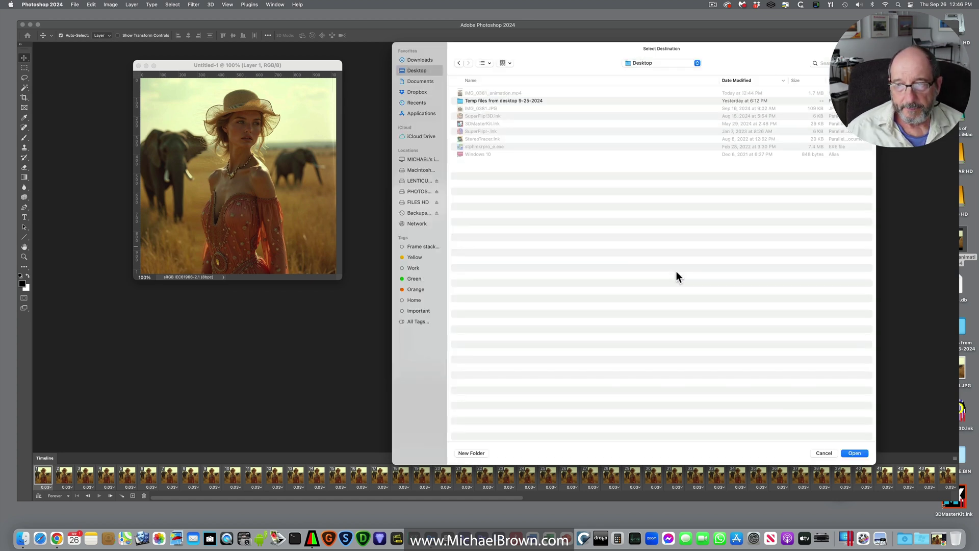
pyautogui.click(854, 452)
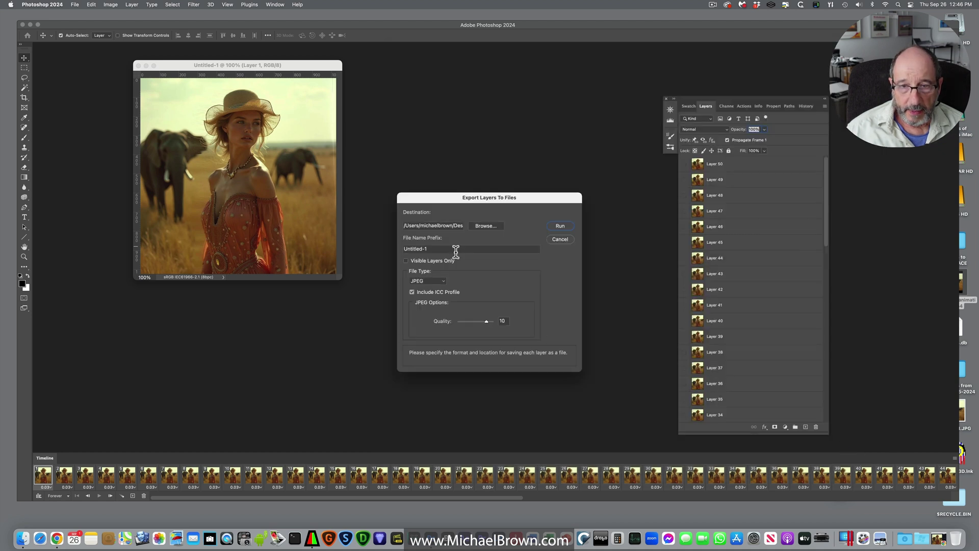
# Clear the file name prefix, run the export, and dismiss the success message
pyautogui.press('BackSpace')
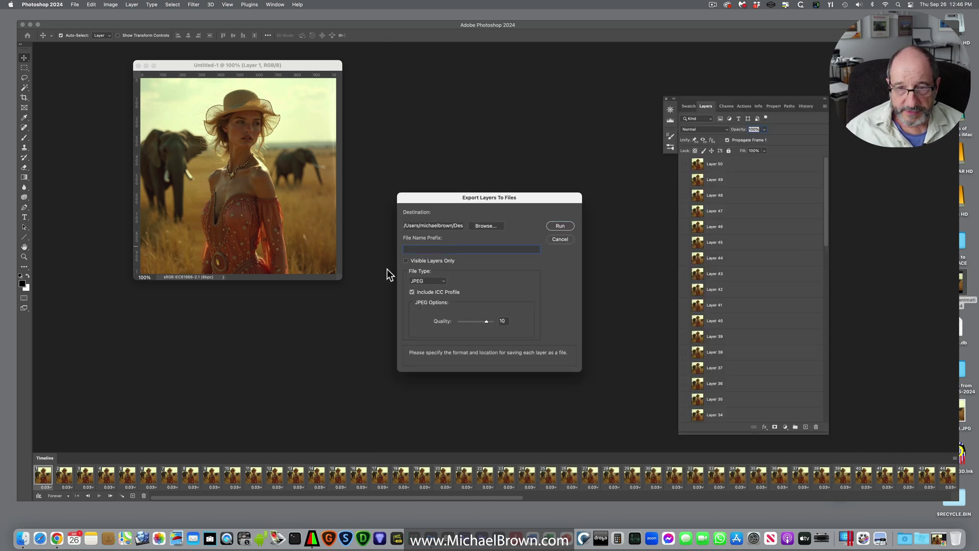
pyautogui.click(558, 225)
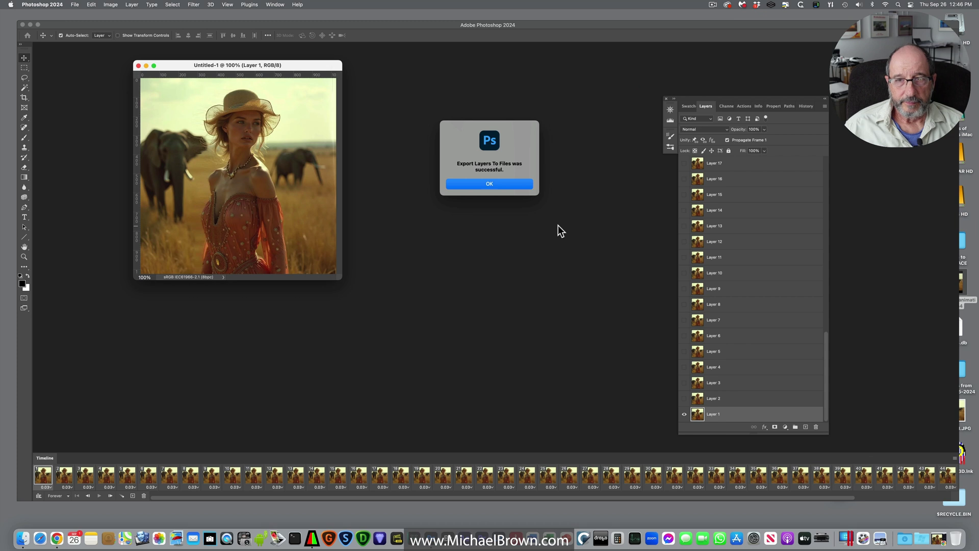
pyautogui.click(509, 184)
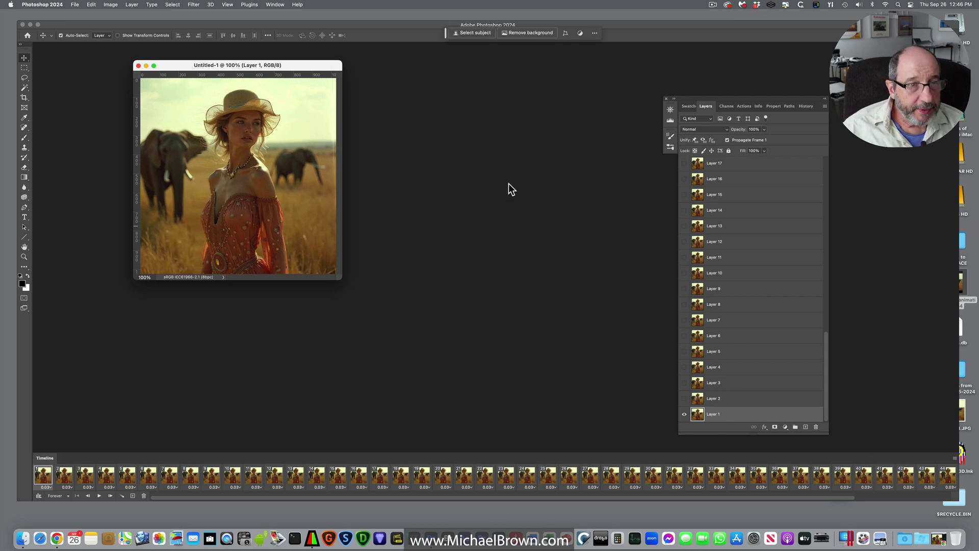
# Hide Photoshop and bring Lentigram to the front
pyautogui.click(44, 6)
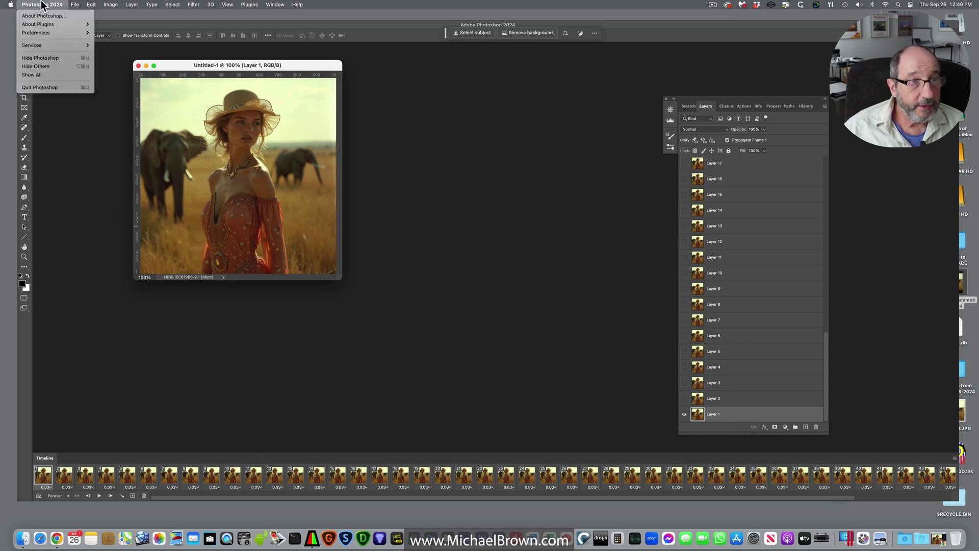
pyautogui.click(41, 57)
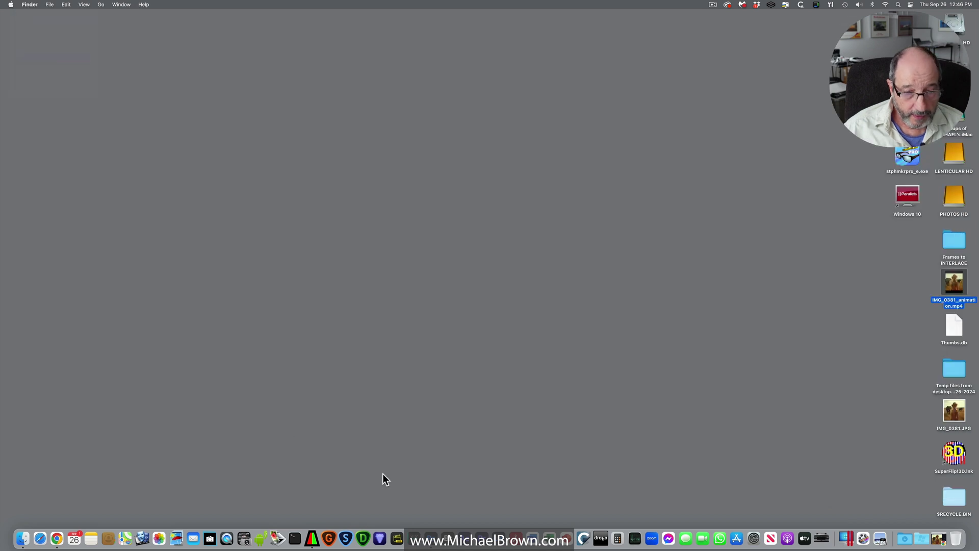
pyautogui.click(311, 539)
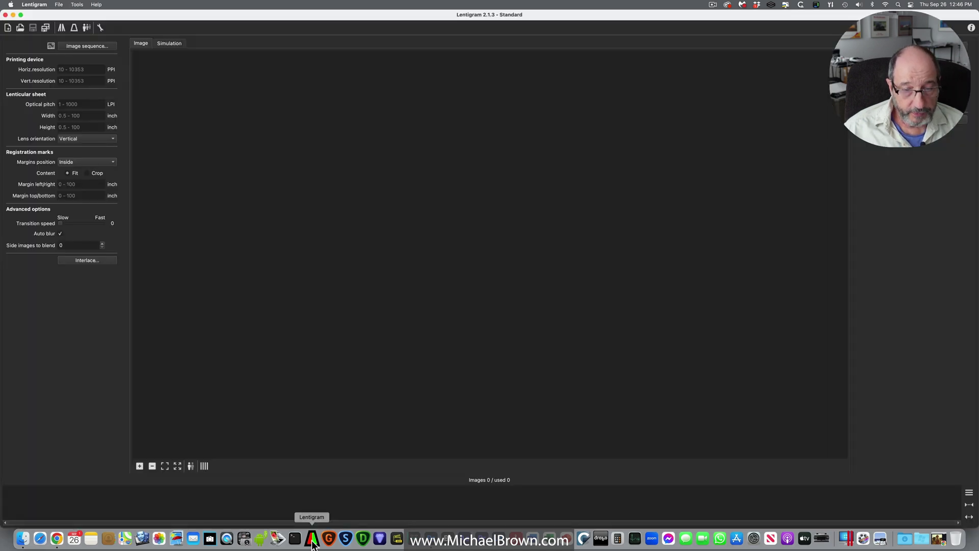
# Load every frame in Frames to INTERLACE as Lentigram's image sequence
pyautogui.click(94, 47)
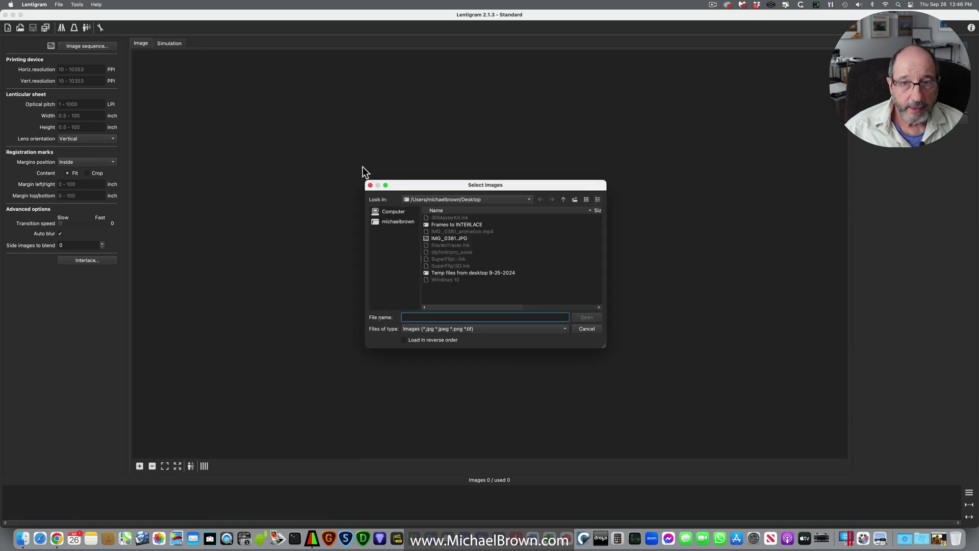
pyautogui.doubleClick(475, 224)
pyautogui.moveTo(474, 224); pyautogui.dragTo(475, 217)
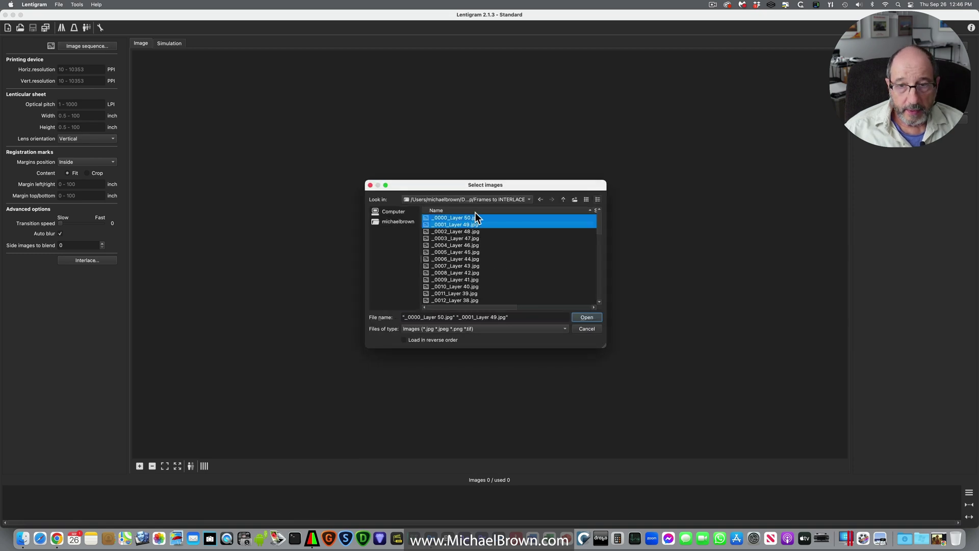
pyautogui.click(475, 209)
pyautogui.click(457, 218)
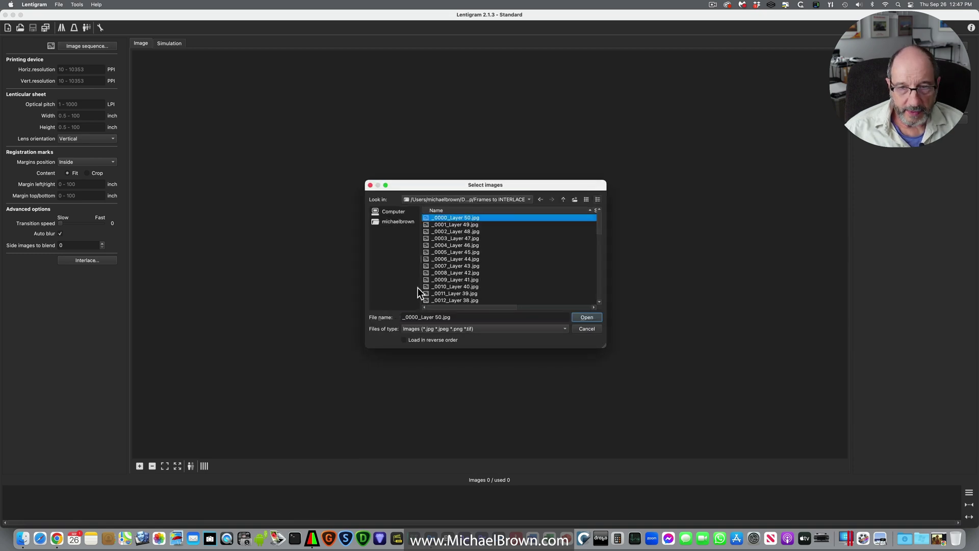
pyautogui.press('super+a')
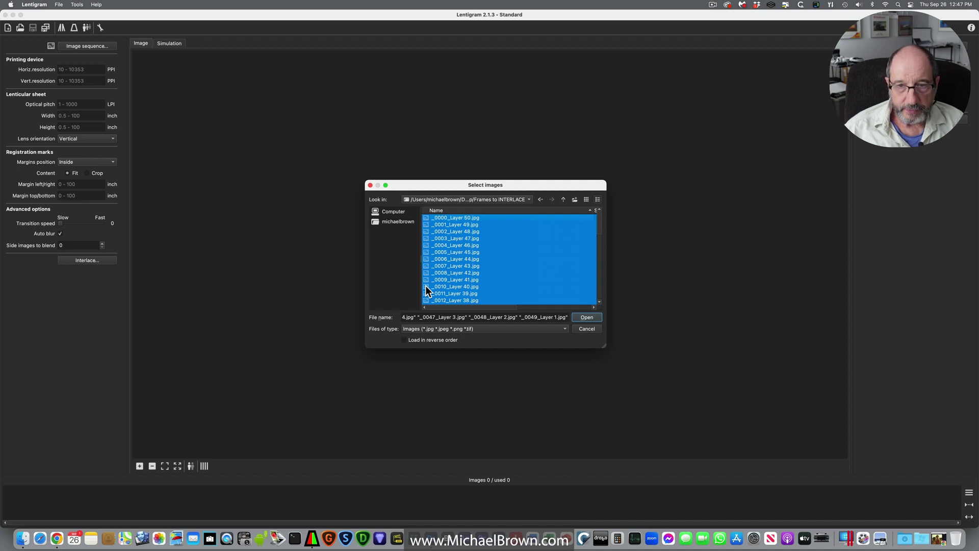
pyautogui.click(599, 316)
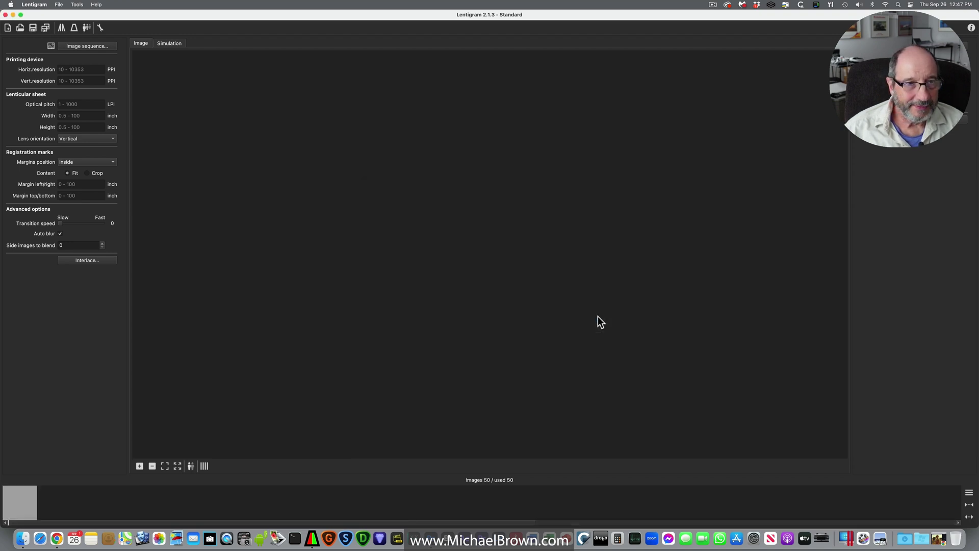
# Set print resolution 1440 × 1440, optical pitch 60.1, and sheet size 7 × 7 inches
pyautogui.click(80, 69)
pyautogui.write('1440')
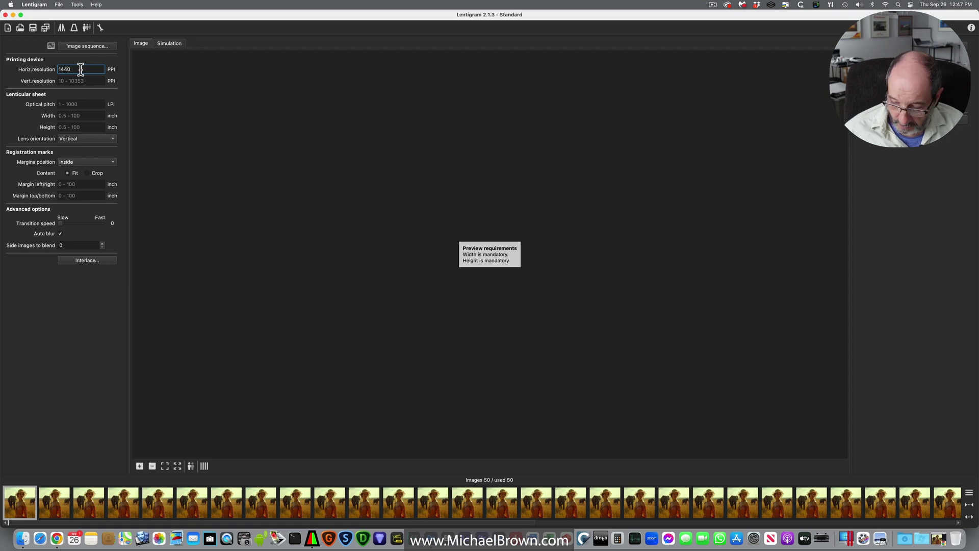
pyautogui.press('Tab')
pyautogui.write('1440')
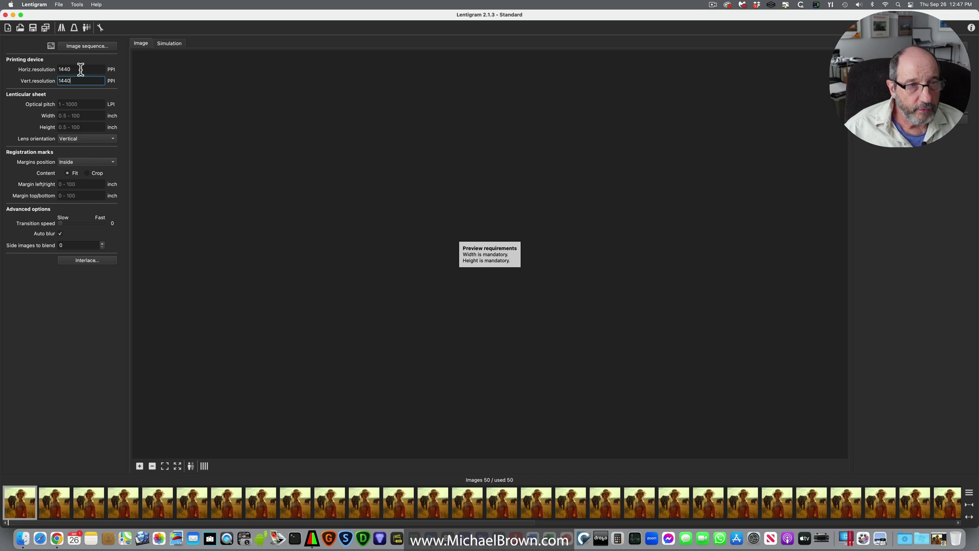
pyautogui.press('Tab')
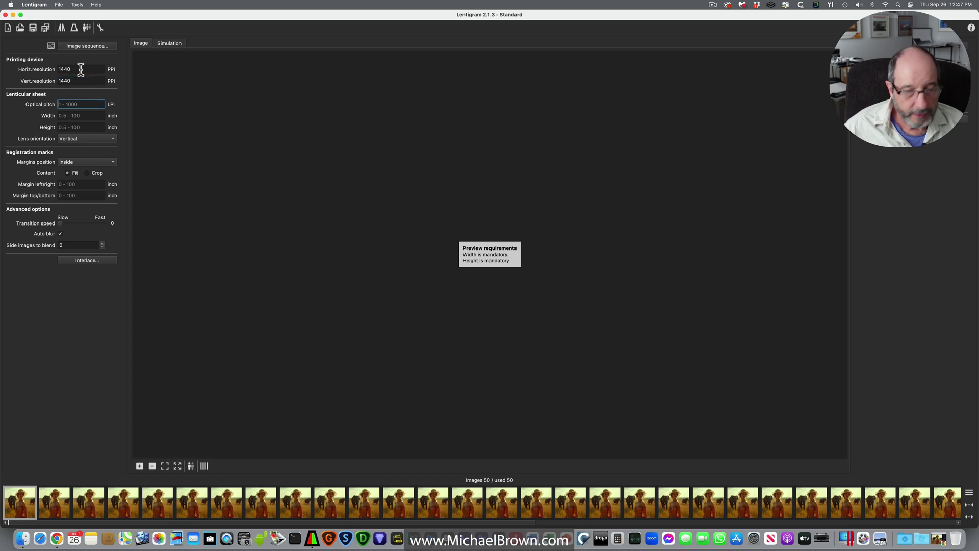
pyautogui.write('60.1')
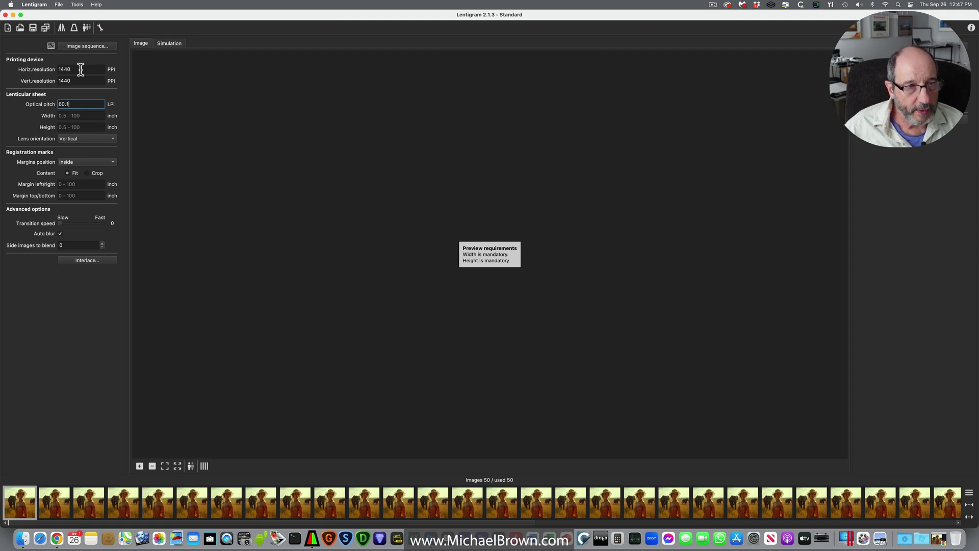
pyautogui.press('Tab')
pyautogui.write('7')
pyautogui.press('Tab')
pyautogui.write('7')
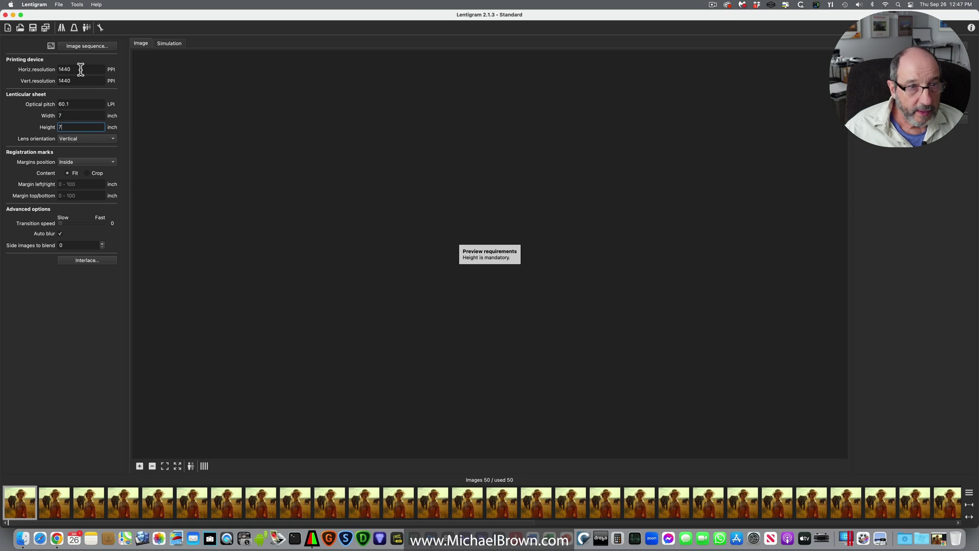
# Place the margins Outside with 0.25 inch for both left/right and top/bottom
pyautogui.click(86, 161)
pyautogui.click(87, 171)
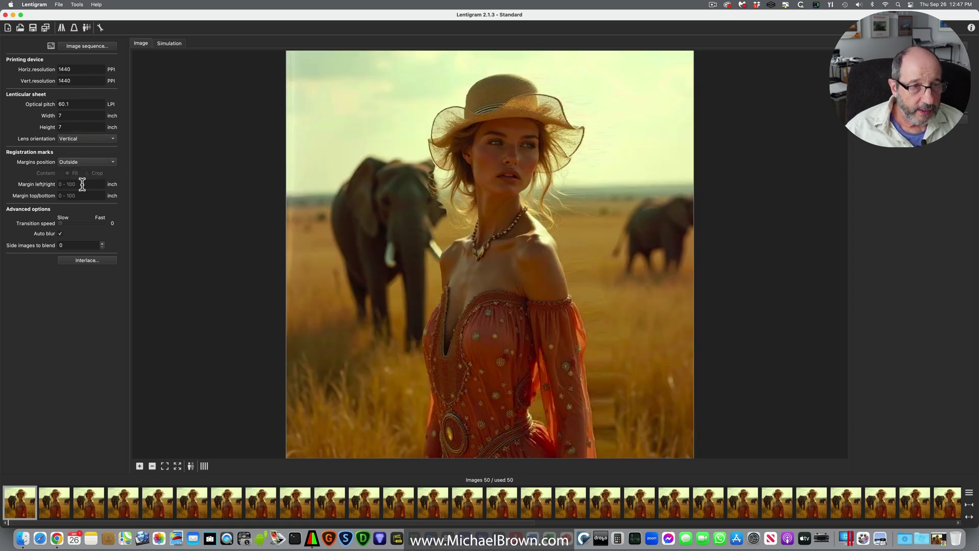
pyautogui.click(82, 184)
pyautogui.write('0.25')
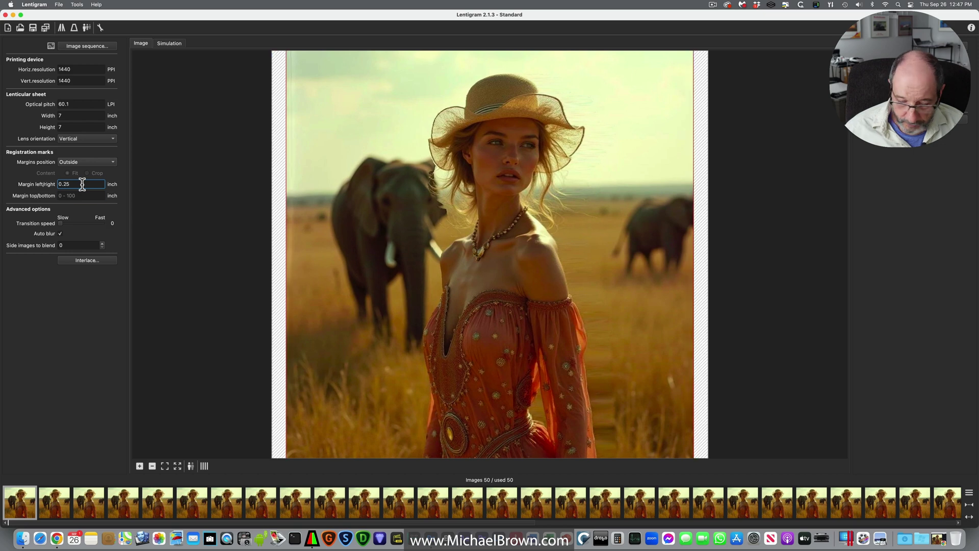
pyautogui.press('Tab')
pyautogui.write('0.25')
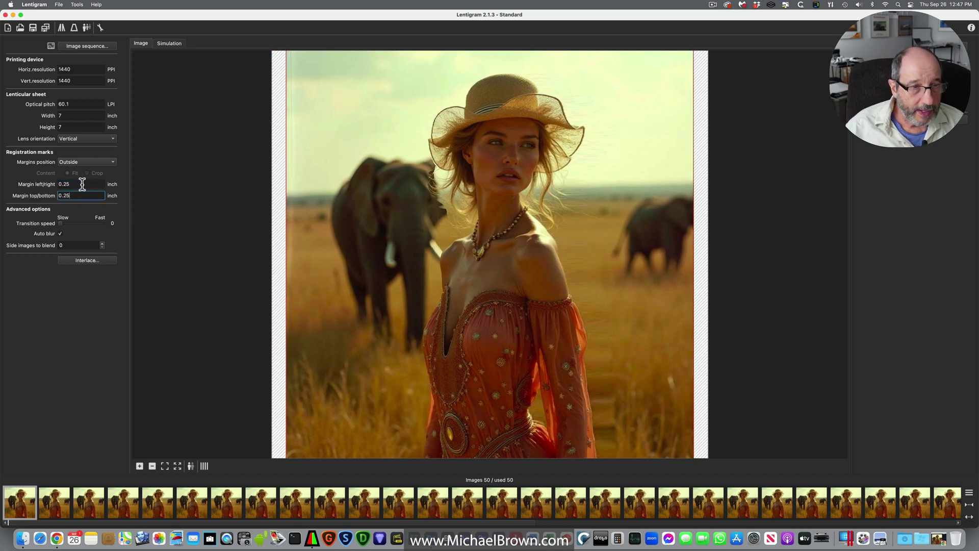
pyautogui.press('Return')
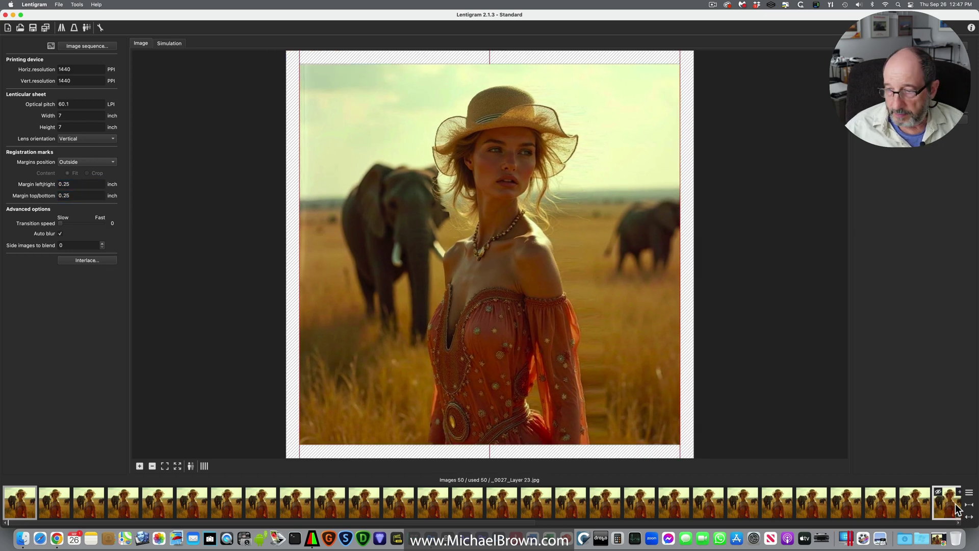
# Turn on the red/cyan anaglyph 3D preview and pick left- and right-eye frames
pyautogui.click(191, 465)
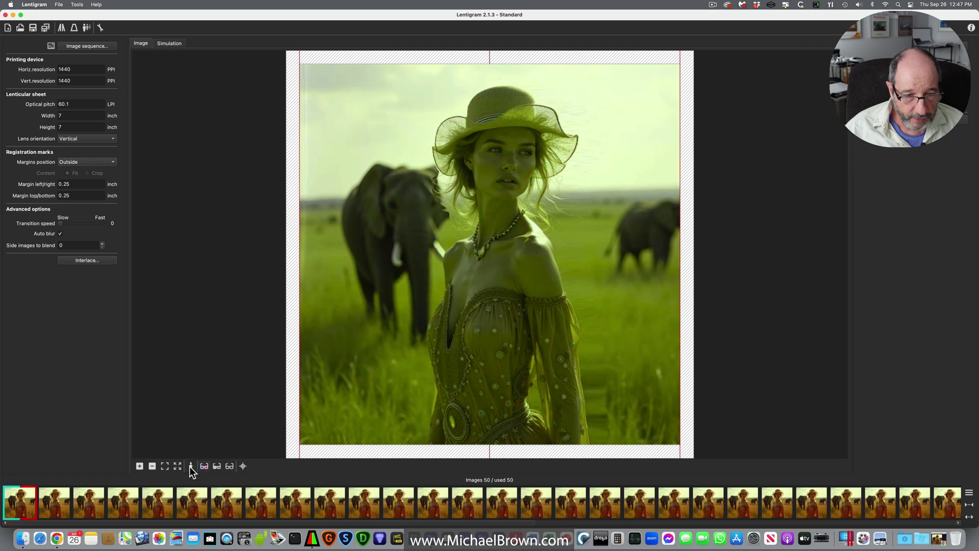
pyautogui.click(216, 466)
pyautogui.click(353, 507)
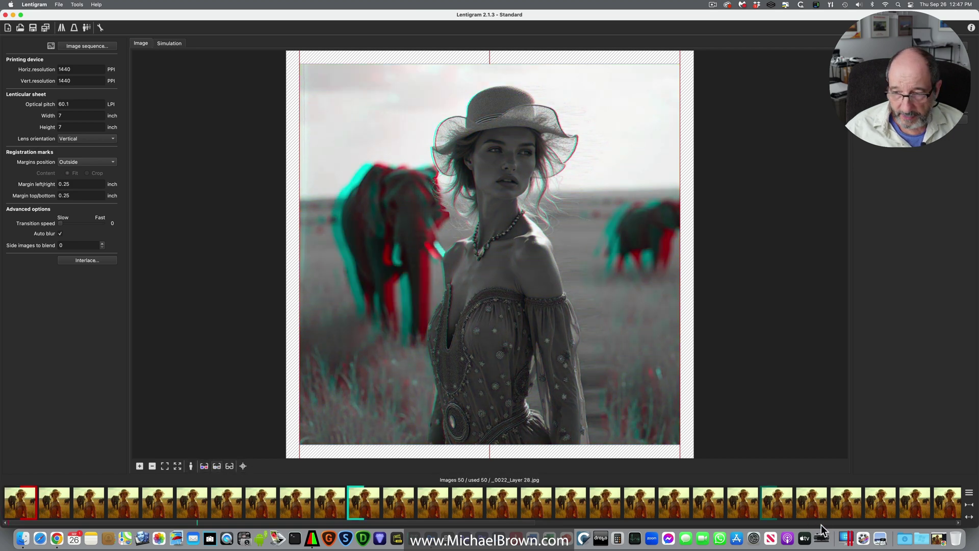
pyautogui.click(885, 510)
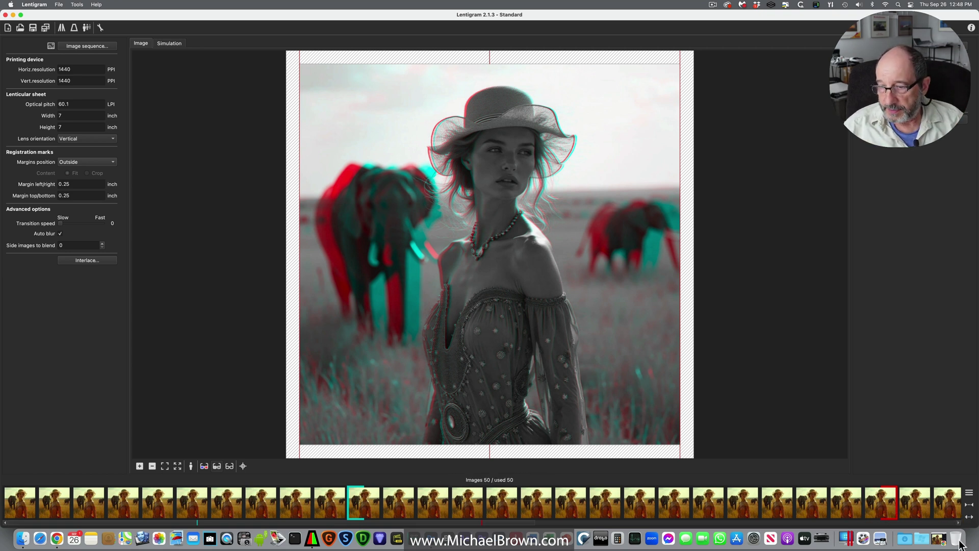
# Reverse the frame sequence, then choose new eye frames with _0029 as the right-eye view
pyautogui.click(969, 493)
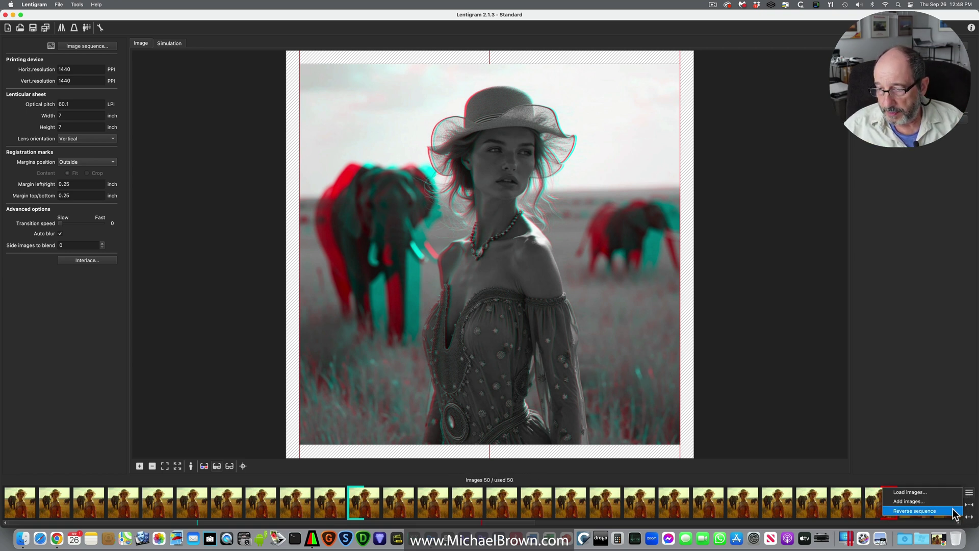
pyautogui.click(914, 511)
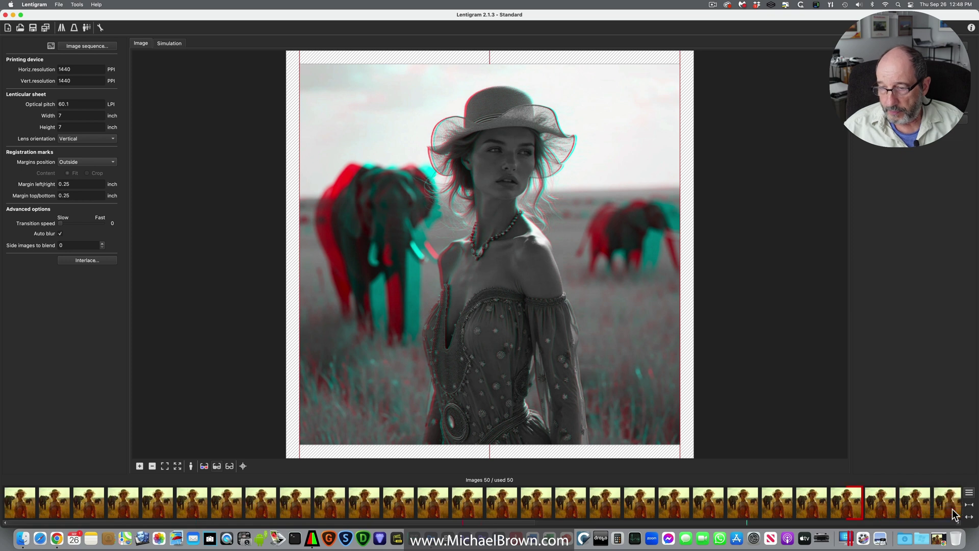
pyautogui.click(319, 503)
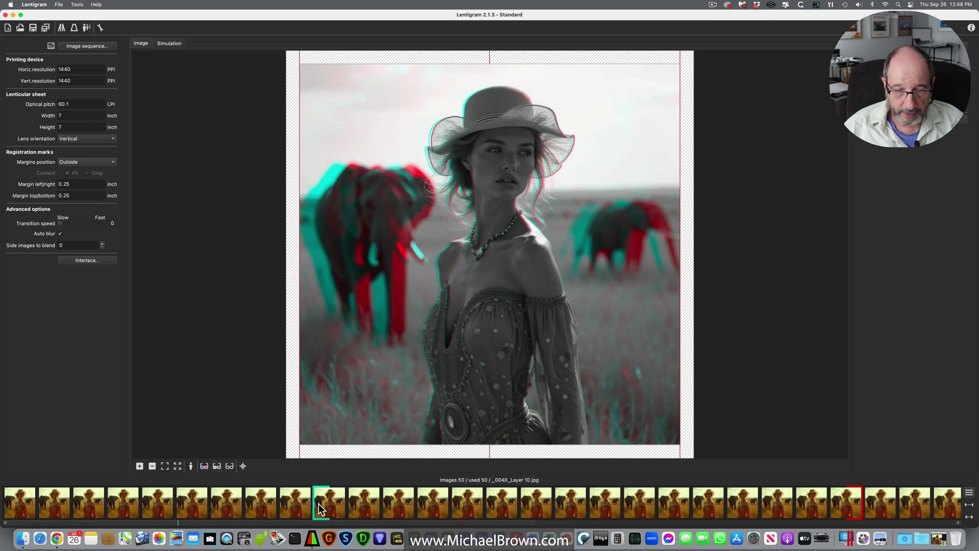
pyautogui.rightClick(722, 512)
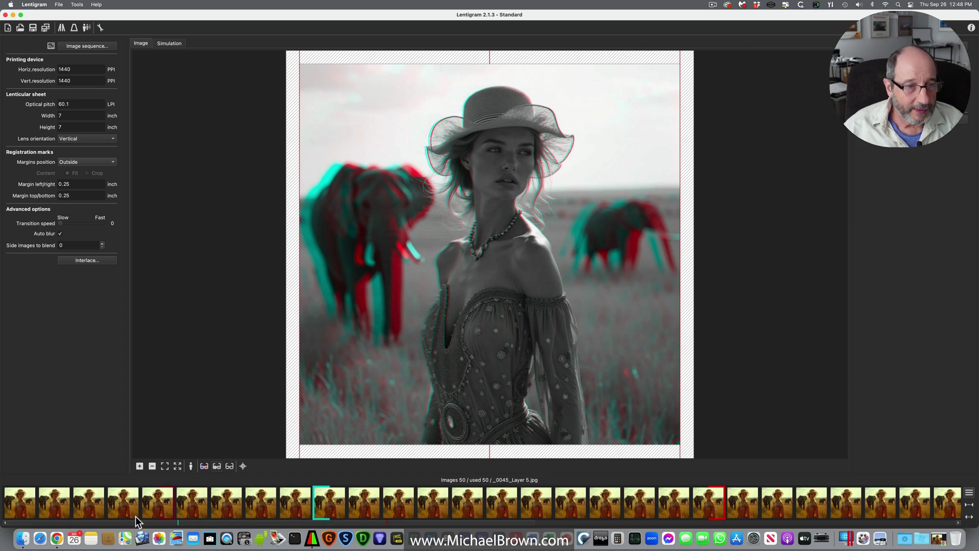
# Interlace the 50 frames into a PNG saved on the Desktop as 'Modal on Safari 50F 60.1'
pyautogui.click(87, 260)
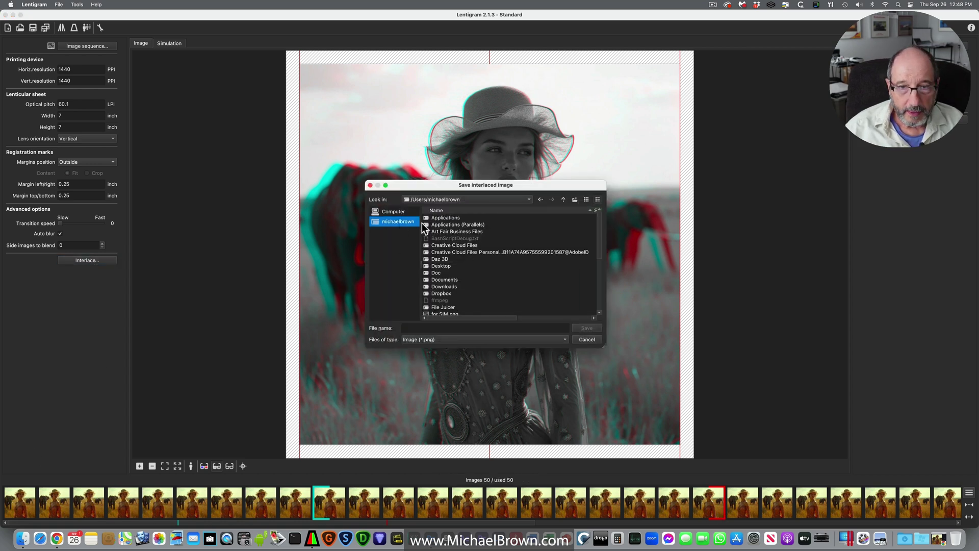
pyautogui.doubleClick(442, 265)
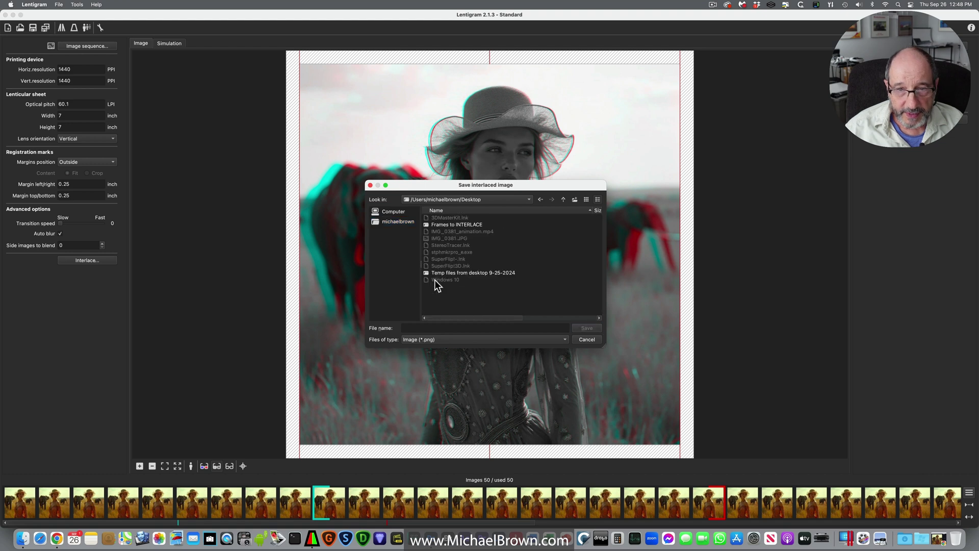
pyautogui.click(429, 328)
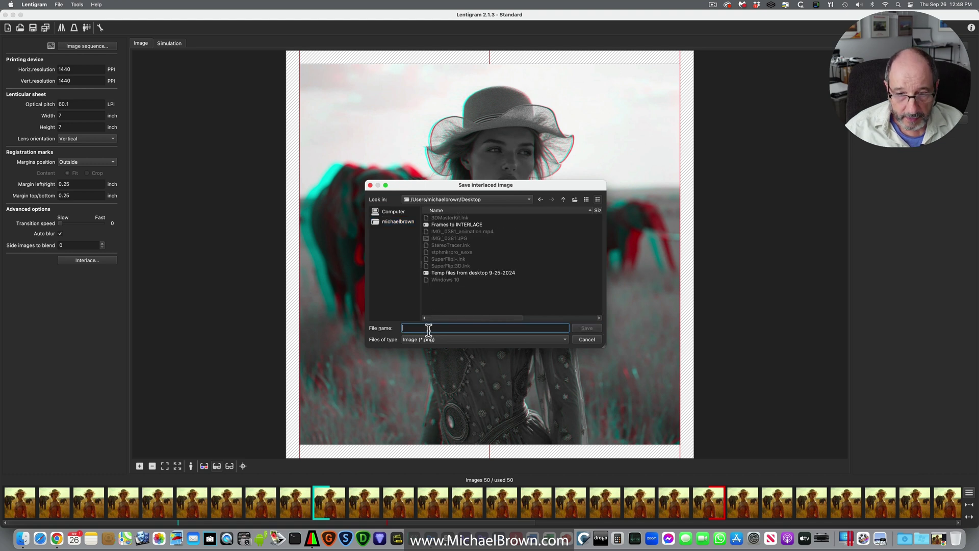
pyautogui.write('M')
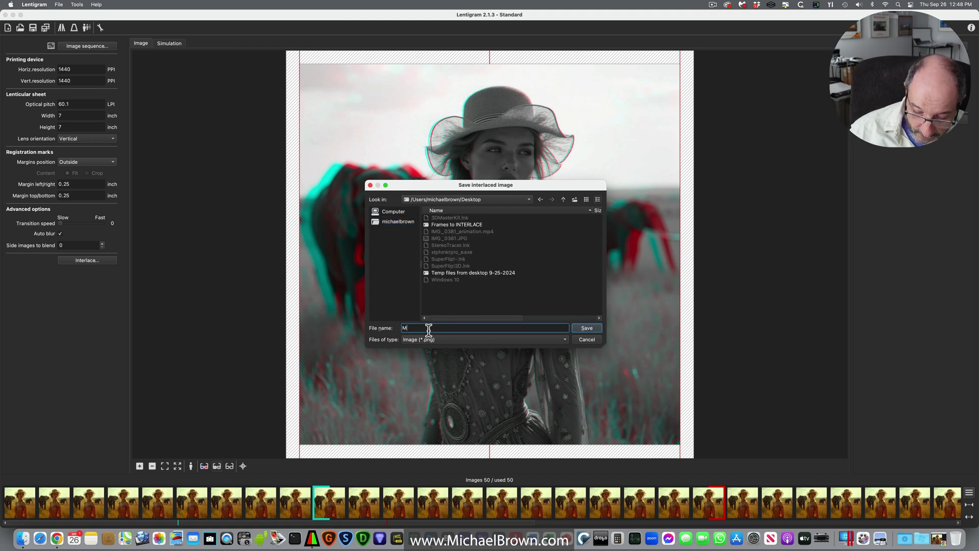
pyautogui.write('odal on Safari 50F 60.1')
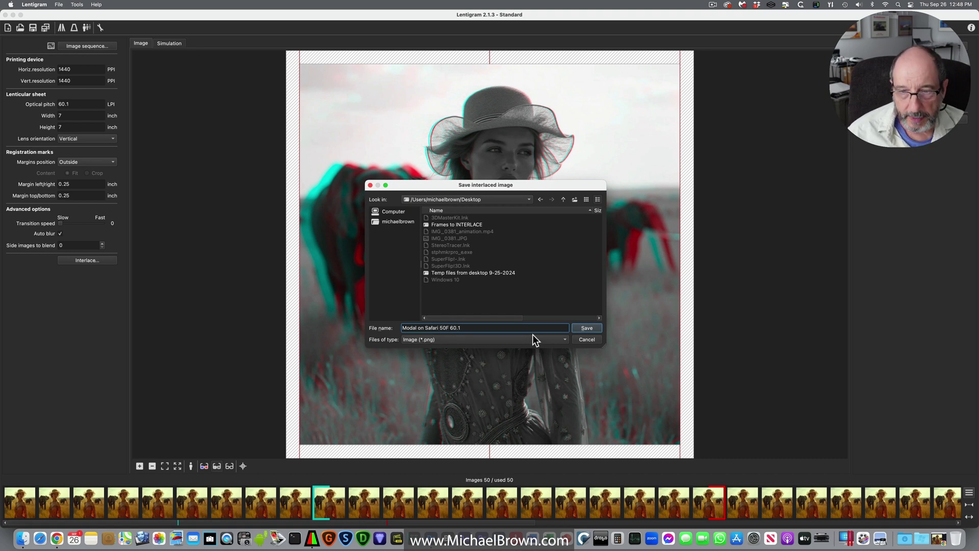
pyautogui.click(587, 328)
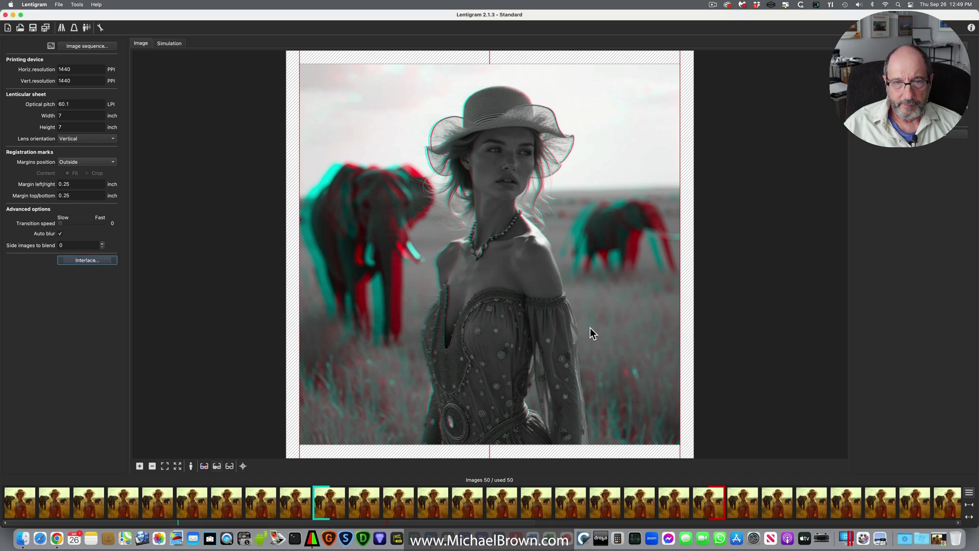
# Hide Lentigram and drag the interlaced PNG from the desktop into Photoshop
pyautogui.click(35, 5)
pyautogui.click(40, 54)
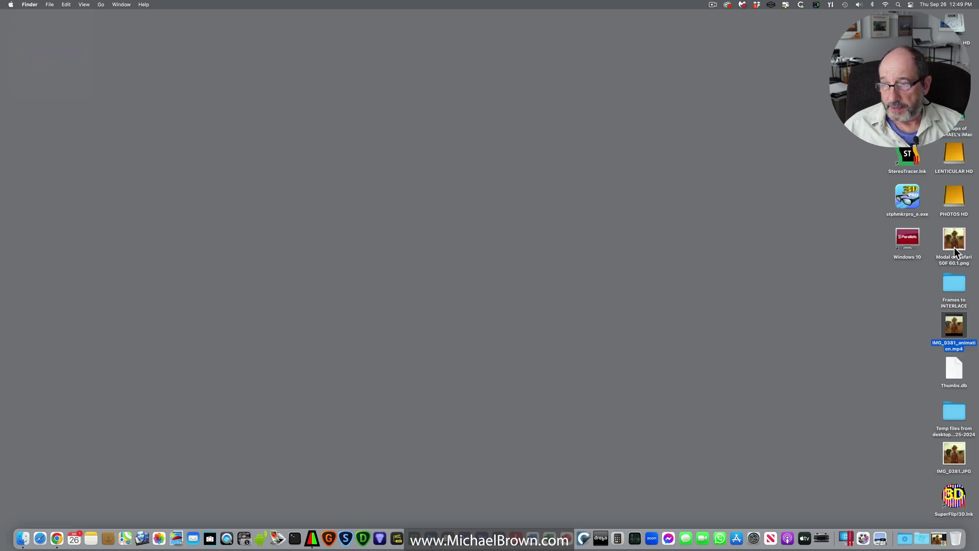
pyautogui.moveTo(957, 246); pyautogui.dragTo(432, 539)
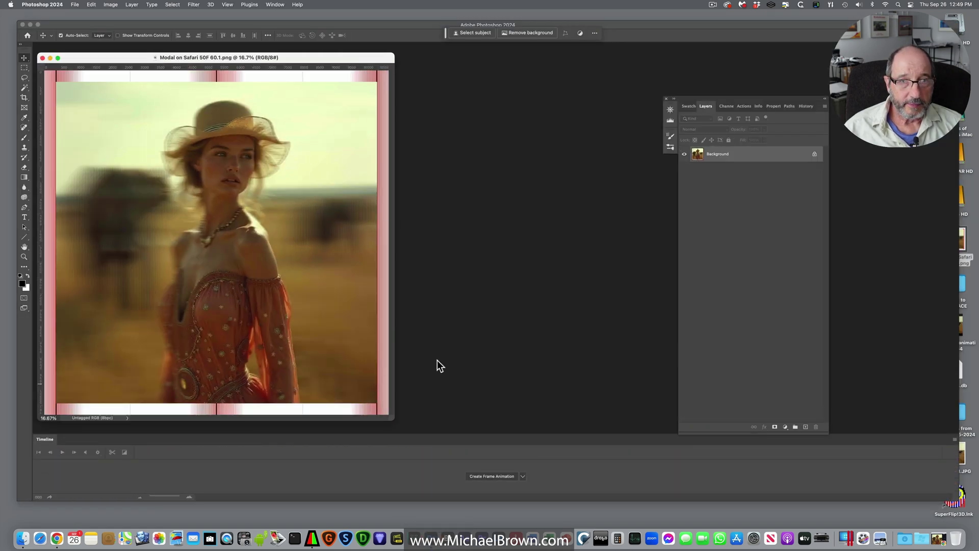
# Close the Untitled-1 document, leaving the interlaced image window repositioned at the top
pyautogui.moveTo(313, 53); pyautogui.dragTo(434, 122)
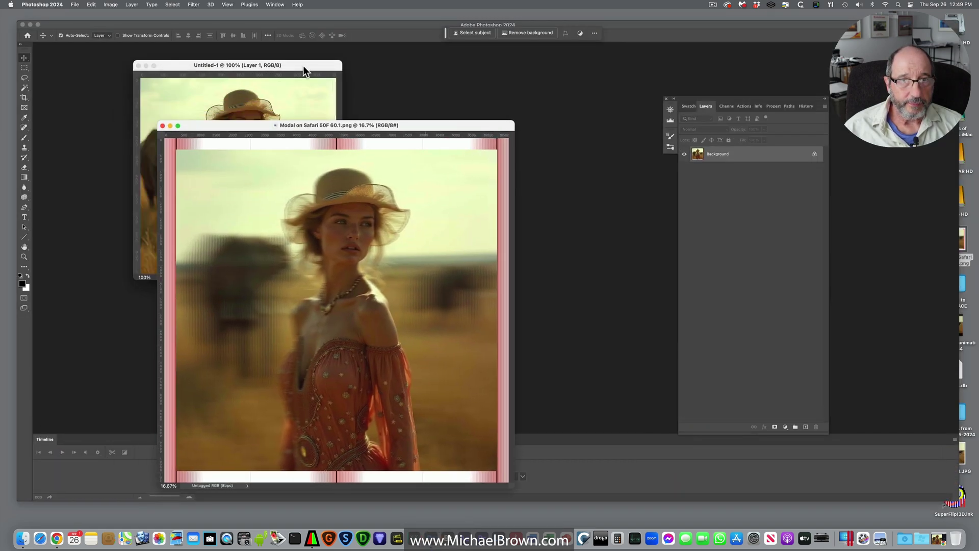
pyautogui.click(303, 66)
pyautogui.click(138, 66)
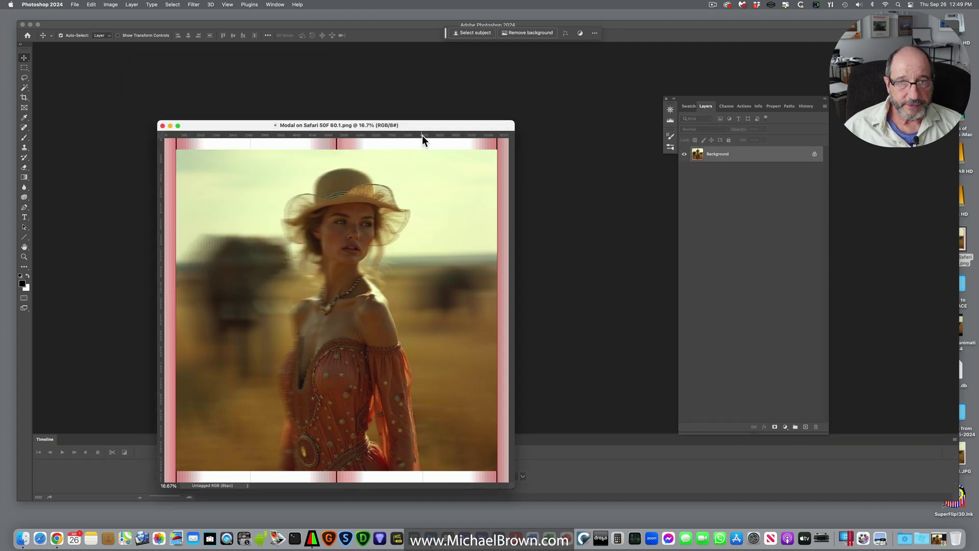
pyautogui.moveTo(424, 126); pyautogui.dragTo(408, 53)
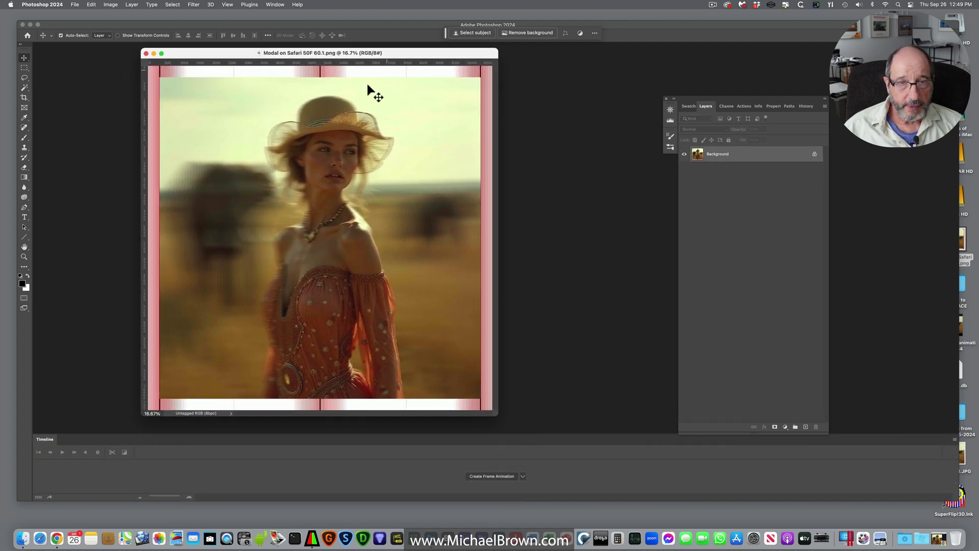
pyautogui.click(74, 5)
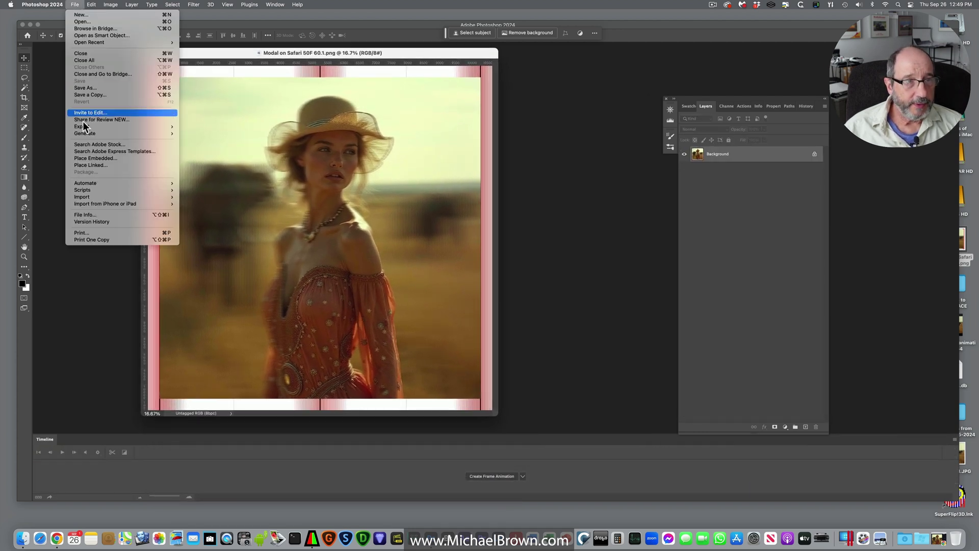
# Print the interlaced image on the Epson Stylus Pro 4900 using the 4900 White Gloss Film profile
pyautogui.click(93, 232)
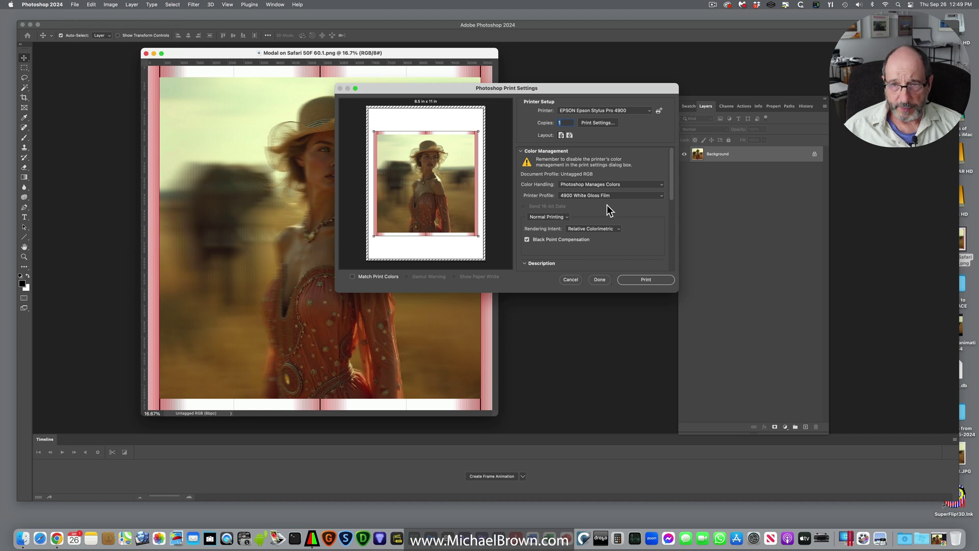
pyautogui.click(635, 280)
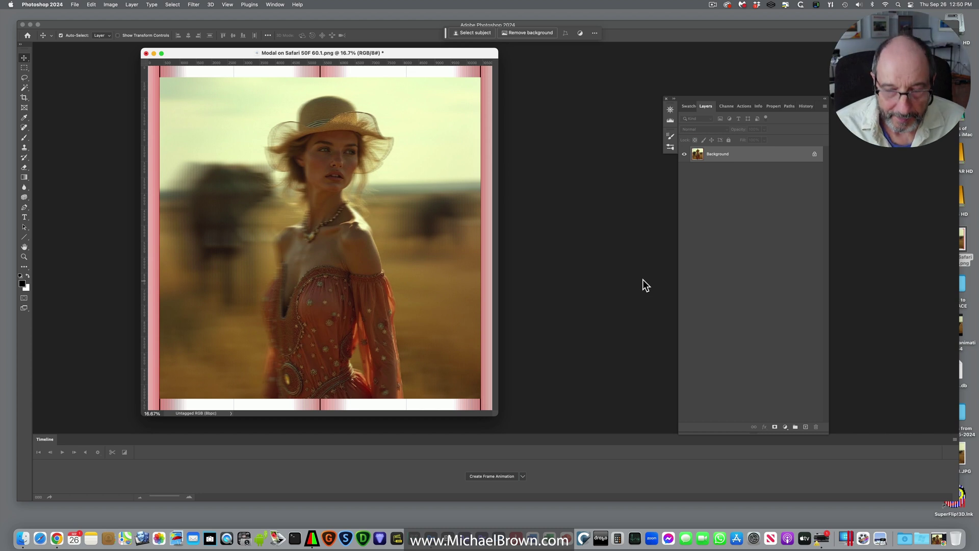
pyautogui.click(713, 6)
pyautogui.click(718, 24)
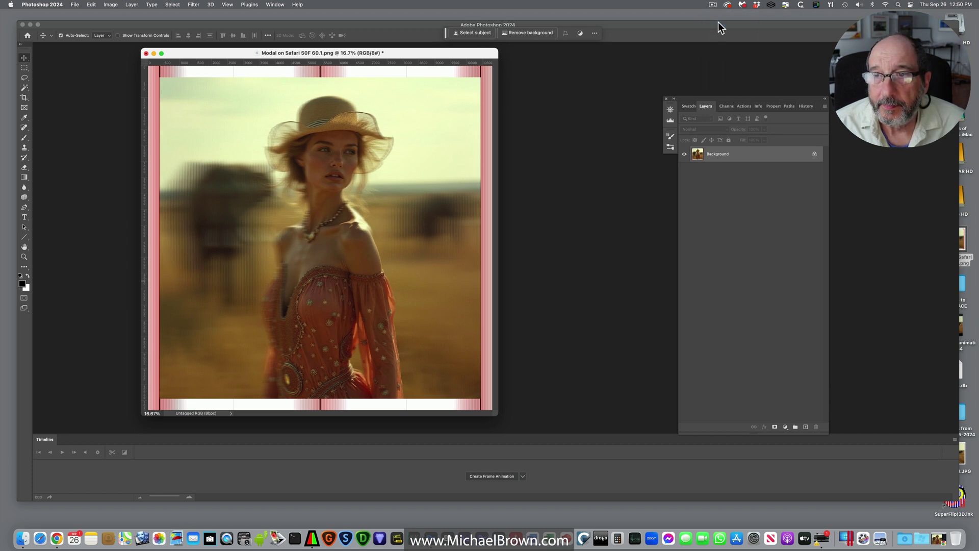